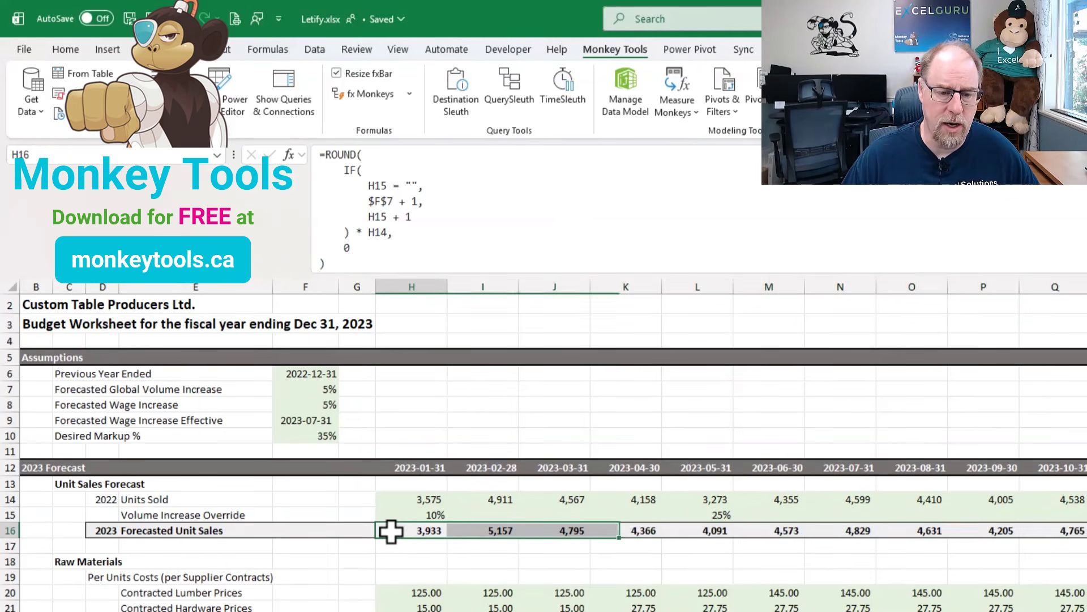
Launch Letify Monkey on the monthly 2023 Forecasted Unit Sales formulas in row 16, starting at H16, and review the original and new formulas.
drag(394, 531, 1085, 535)
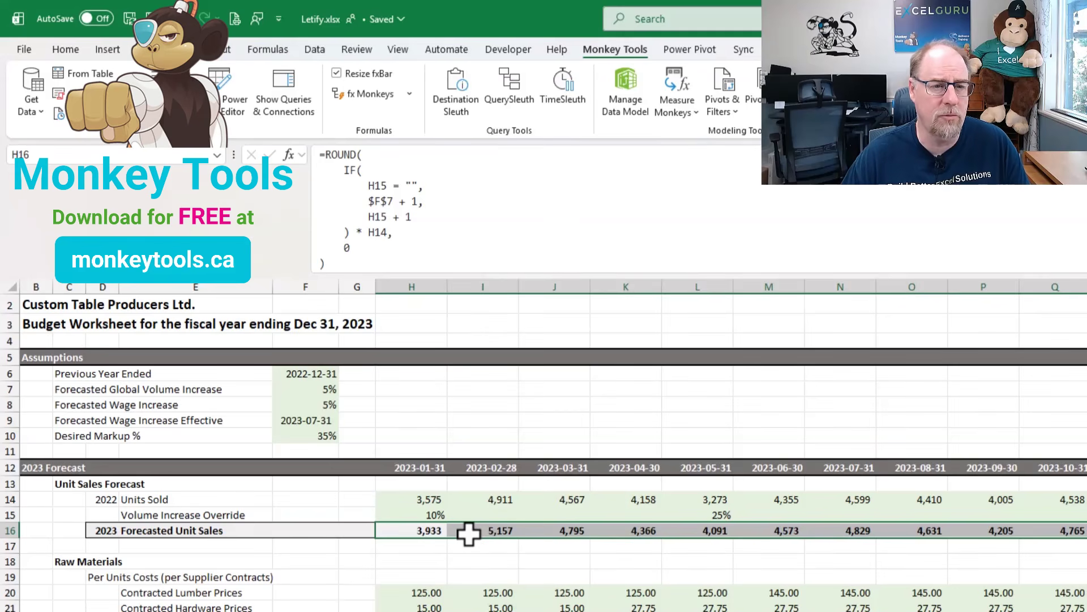
click(409, 93)
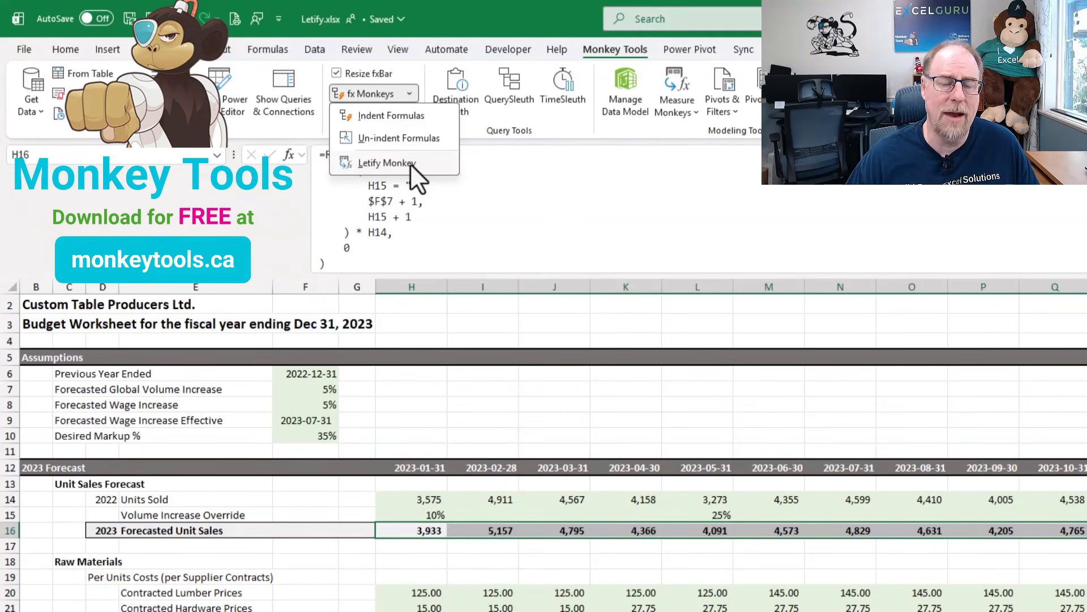
click(387, 163)
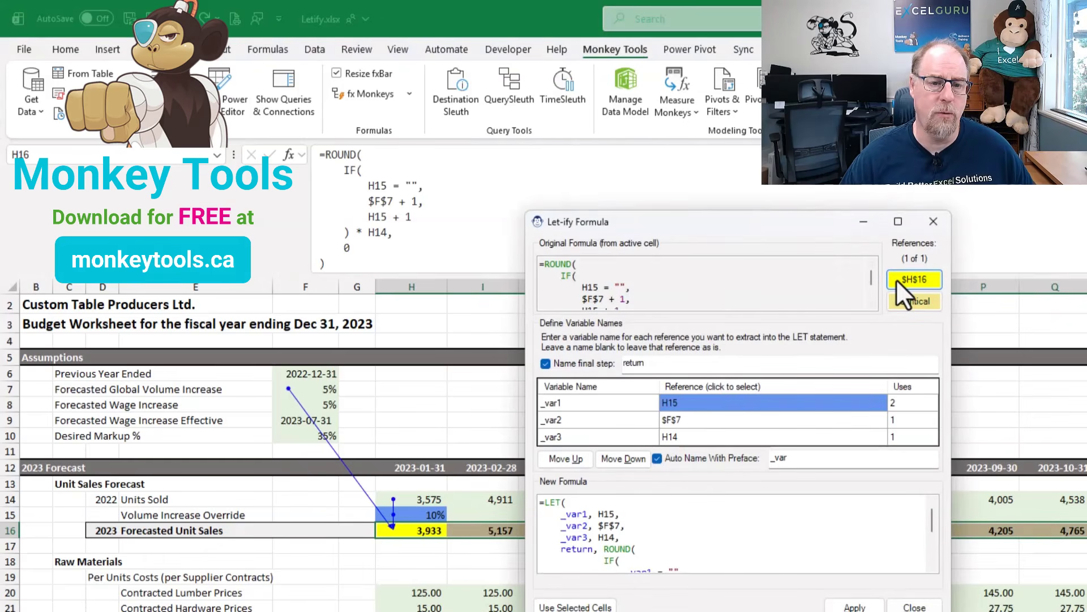
scroll(655, 291, down, 2)
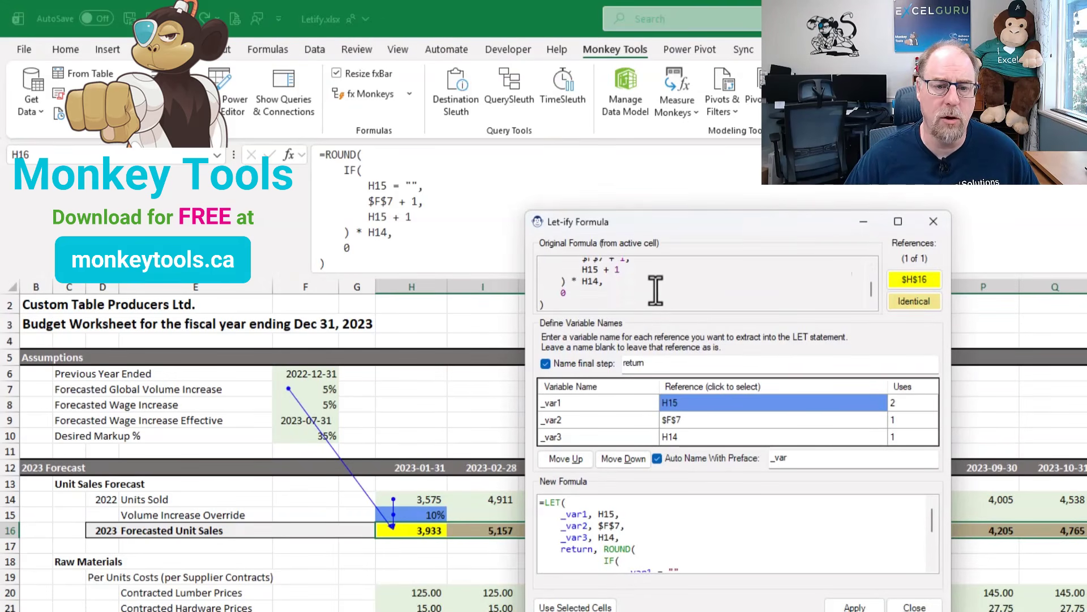
scroll(655, 291, up, 3)
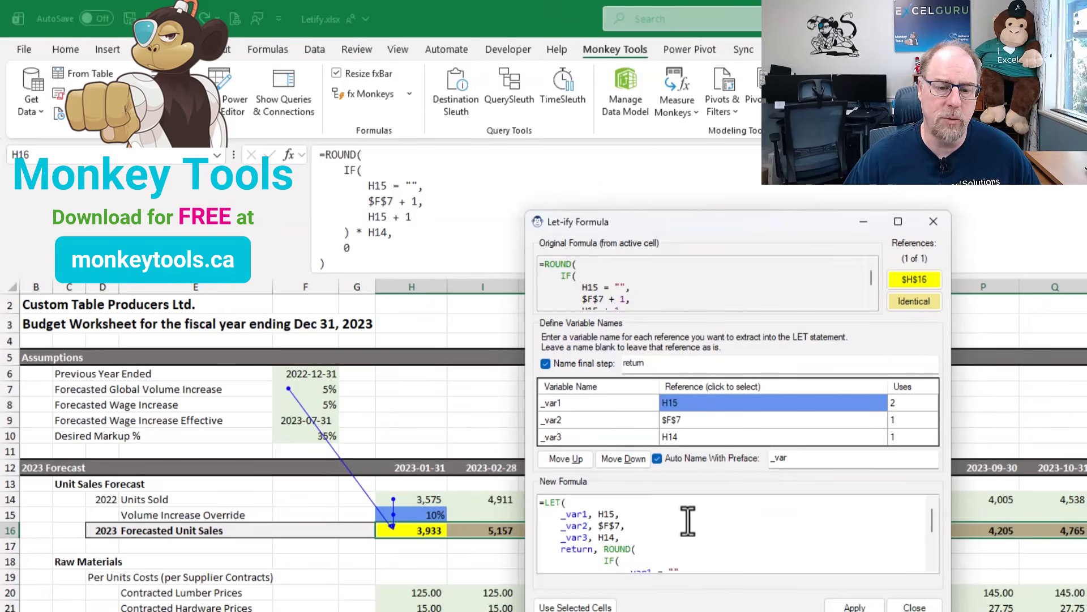
scroll(688, 518, down, 4)
scroll(707, 534, up, 4)
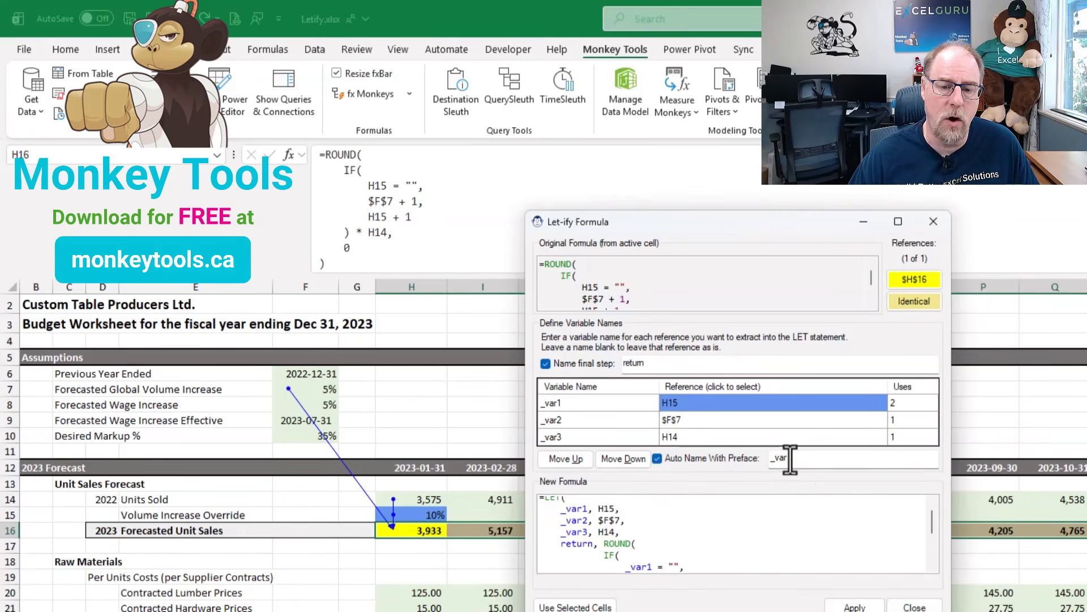
Try _vars as the automatic variable name preface and restore it to _var.
drag(791, 459, 777, 459)
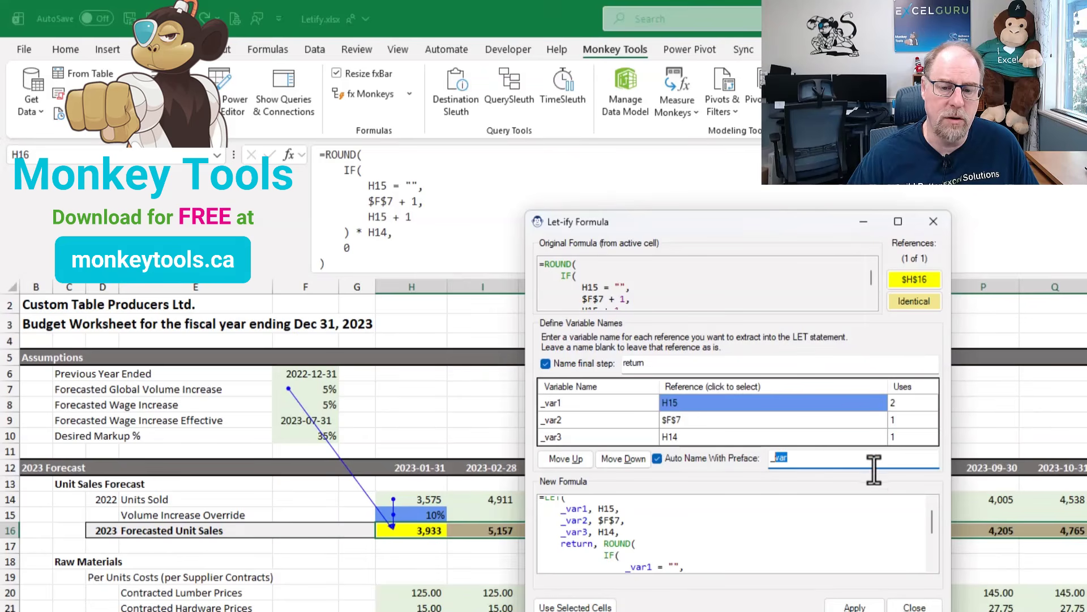
key(Right)
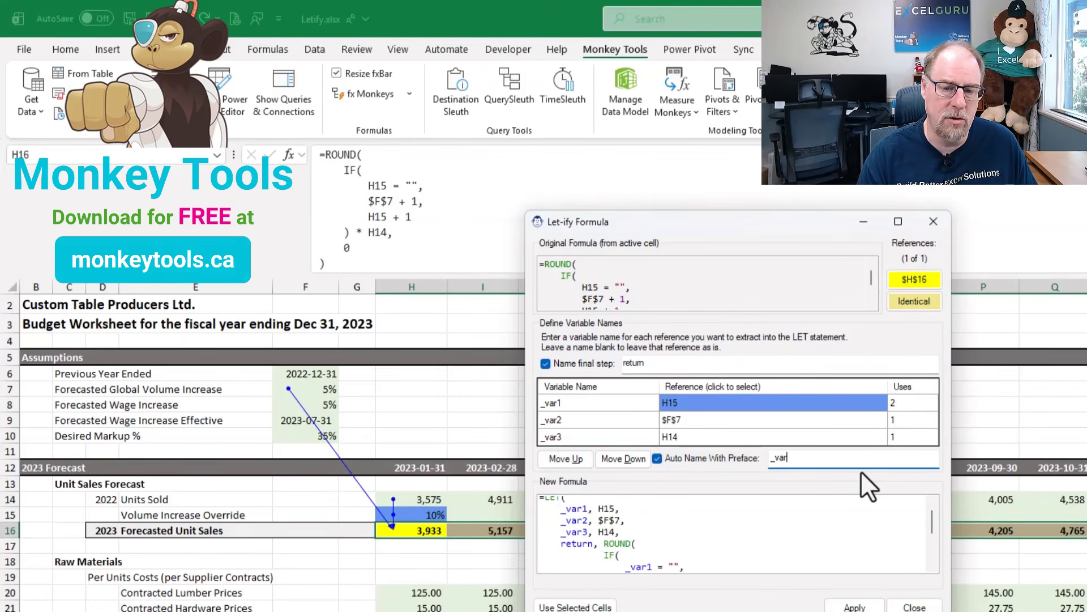
text(s)
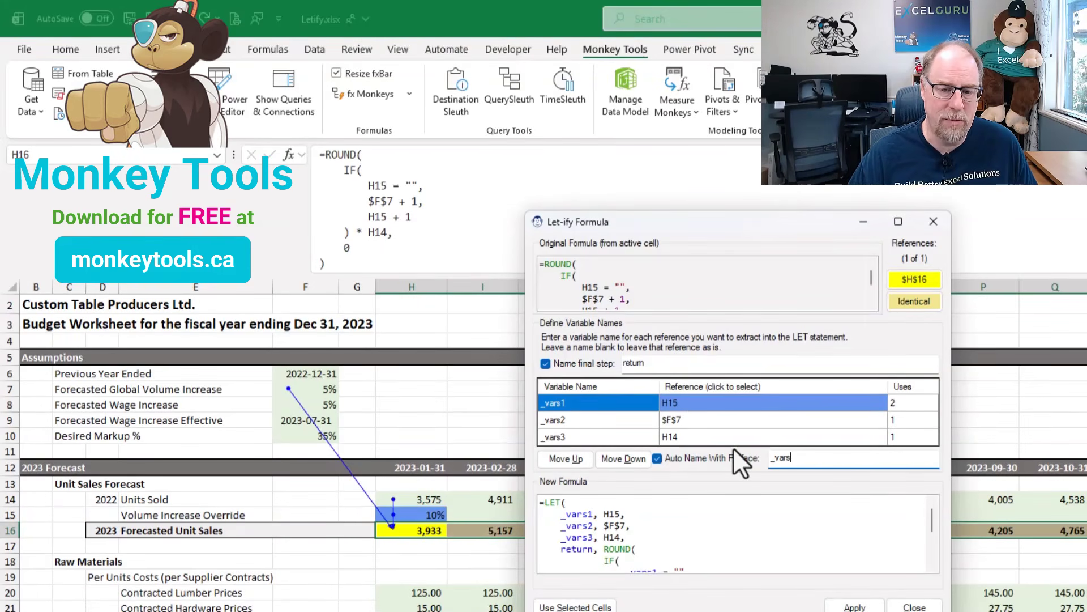
key(BackSpace)
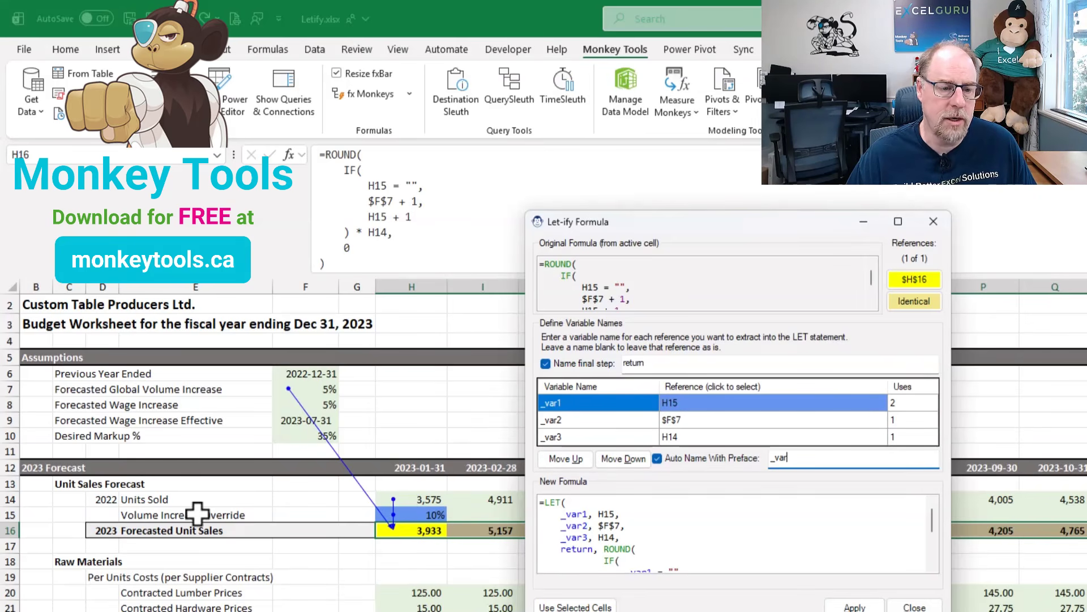
Rename the variable for reference H15 as _Rate_Override.
click(564, 404)
double_click(546, 404)
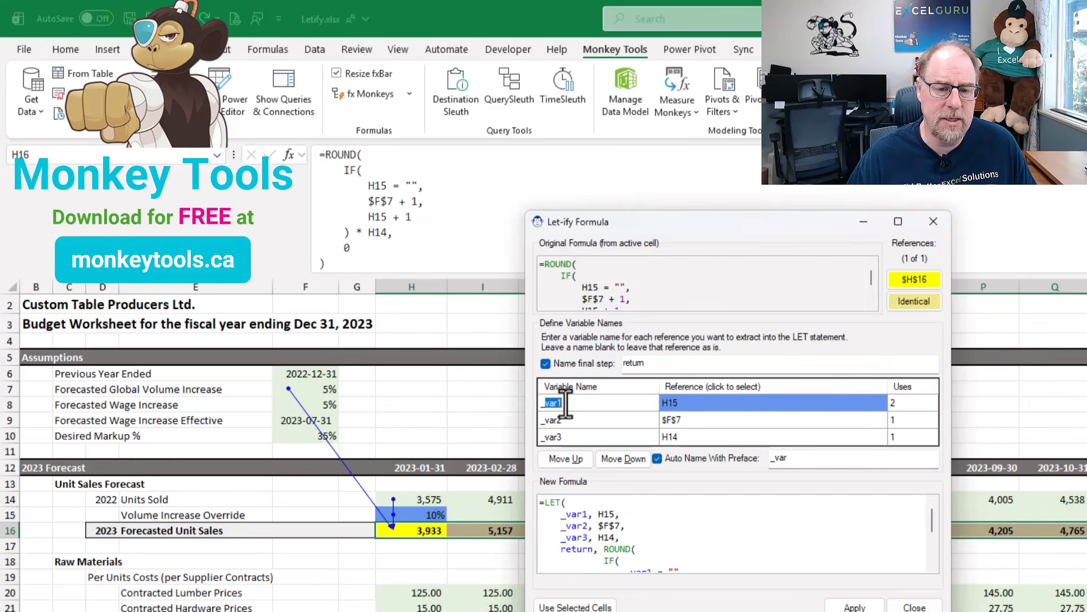
text(_Rate_Over)
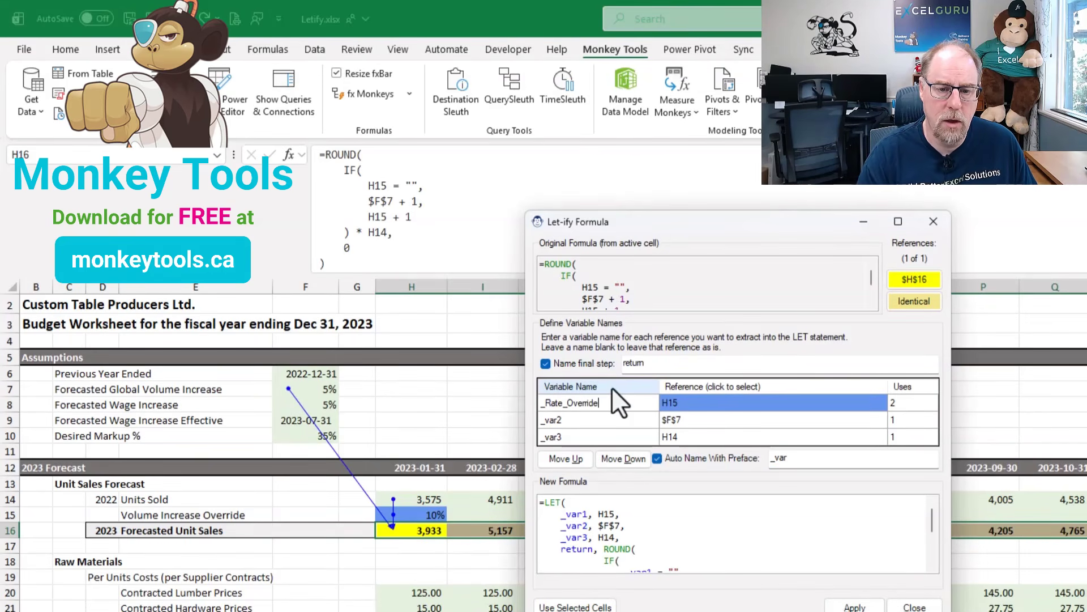
text(ride)
key(Tab)
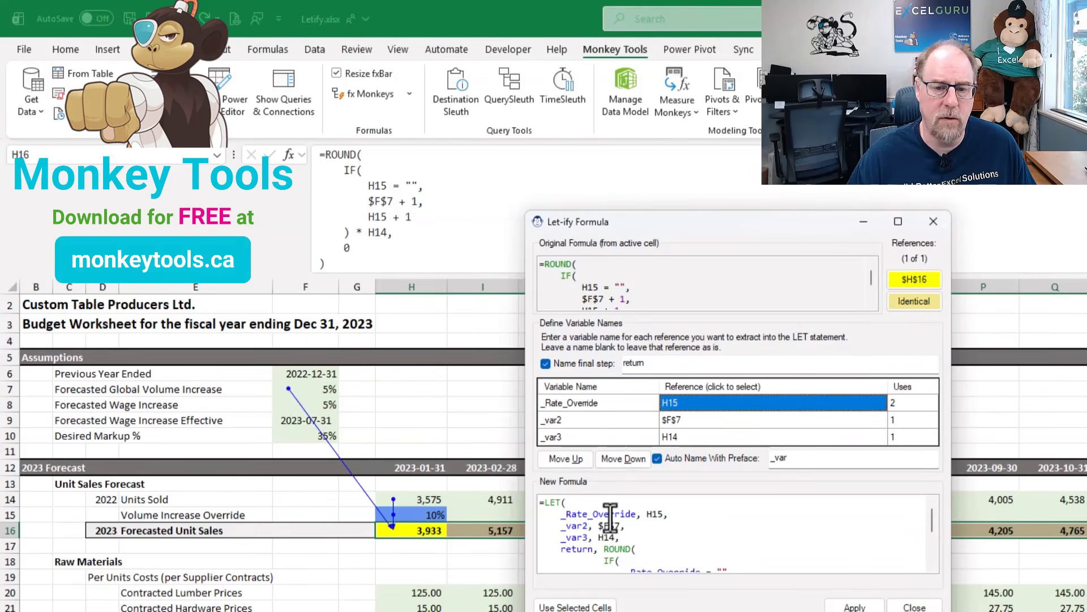
key(Tab)
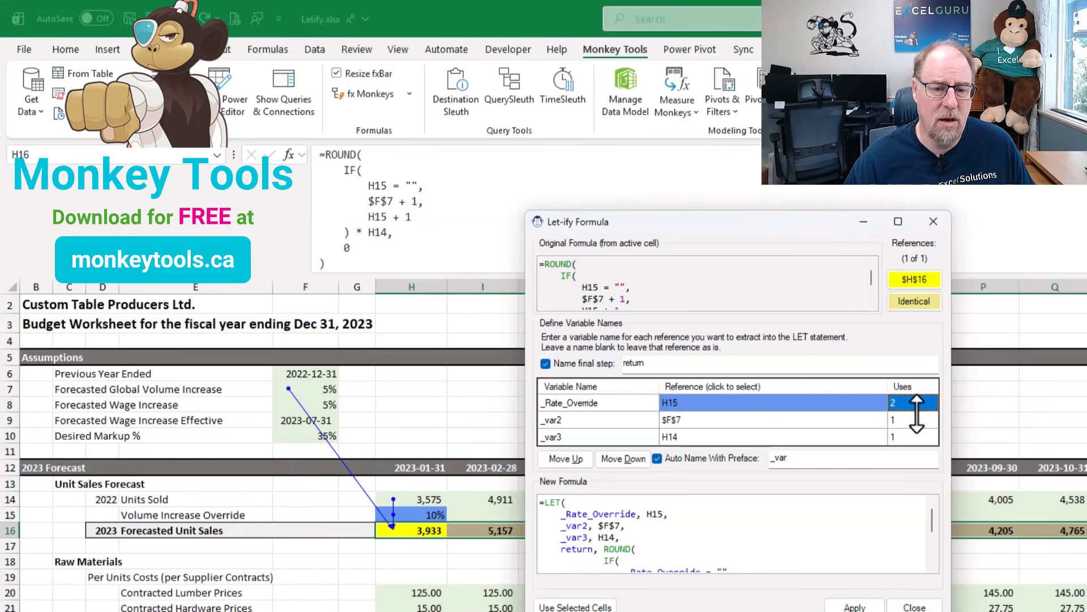
key(Tab)
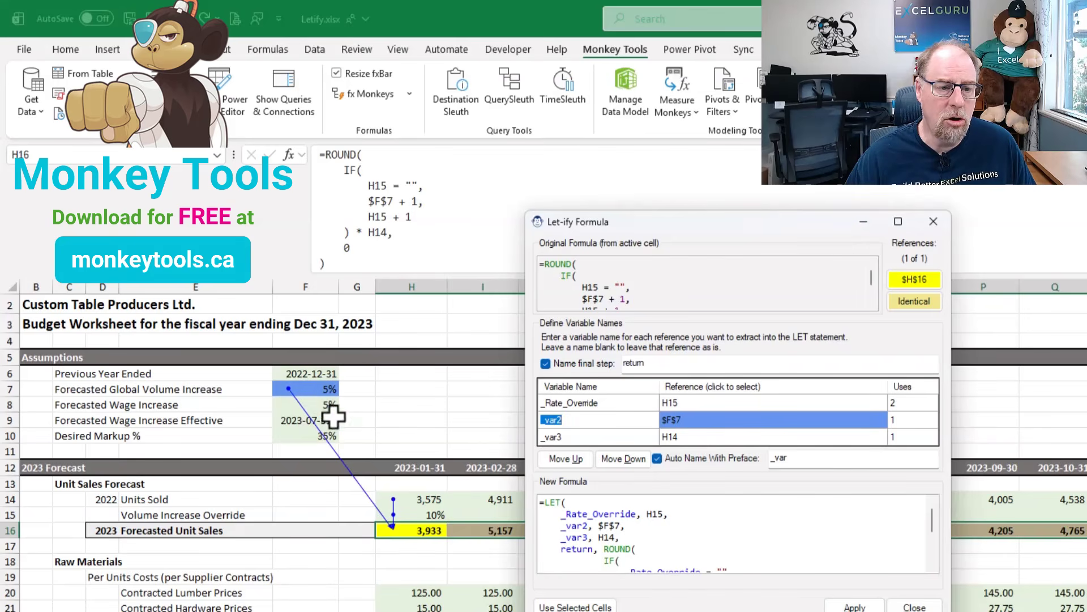
Name the $F$7 variable _Rate_Global and the H14 variable _Volume.
text(_R)
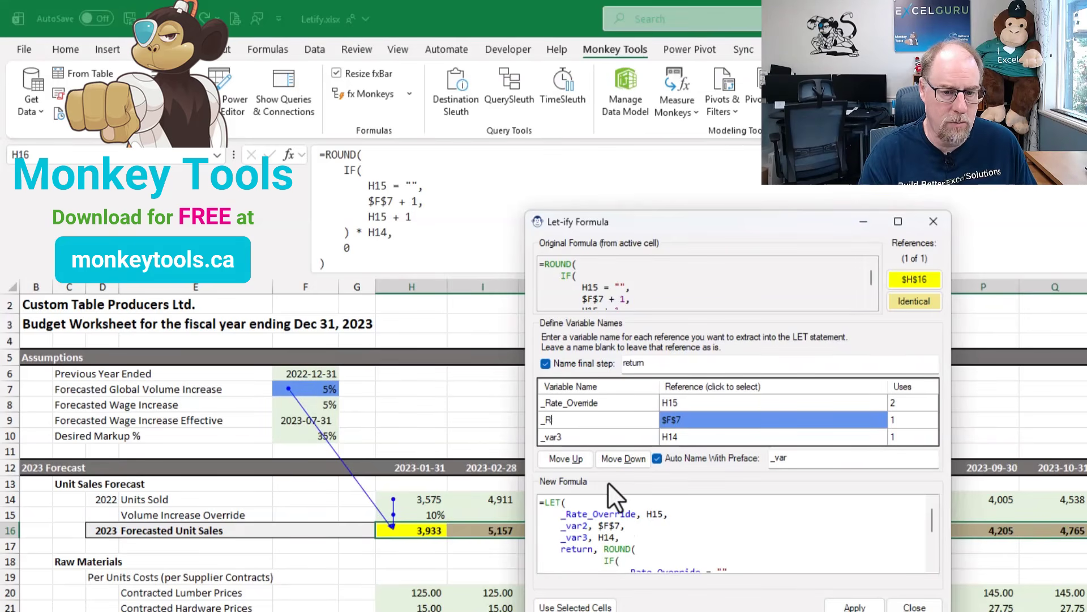
text(ate_Global)
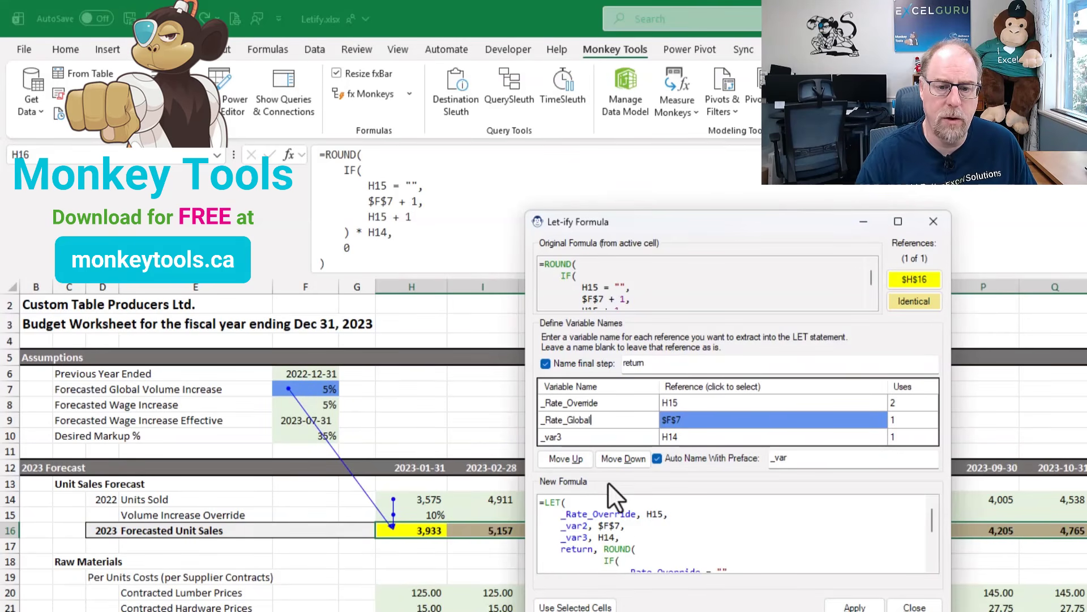
key(Tab)
key(Tab)
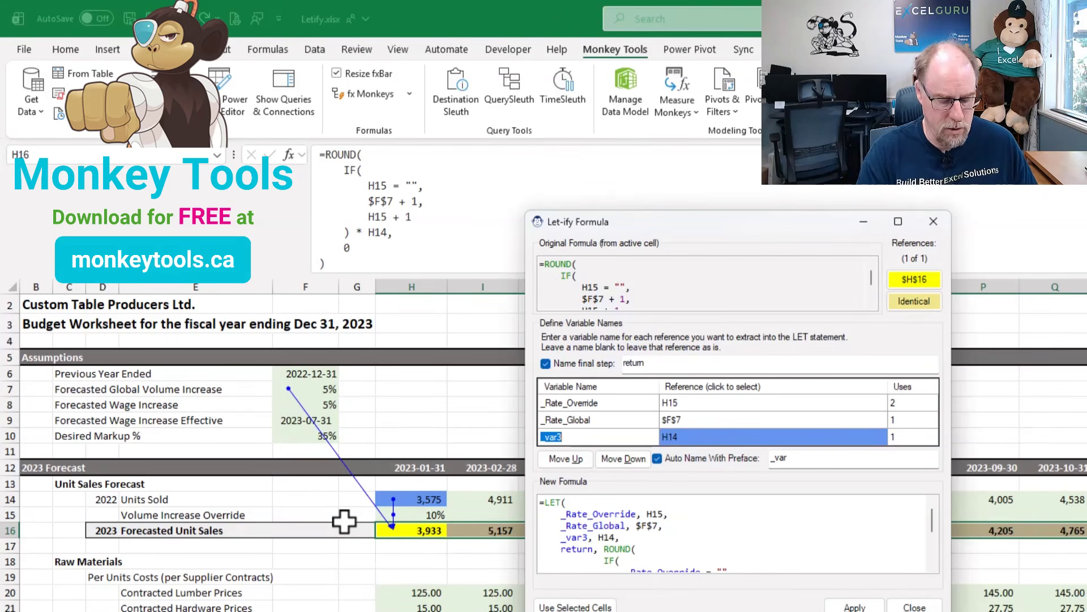
key(BackSpace)
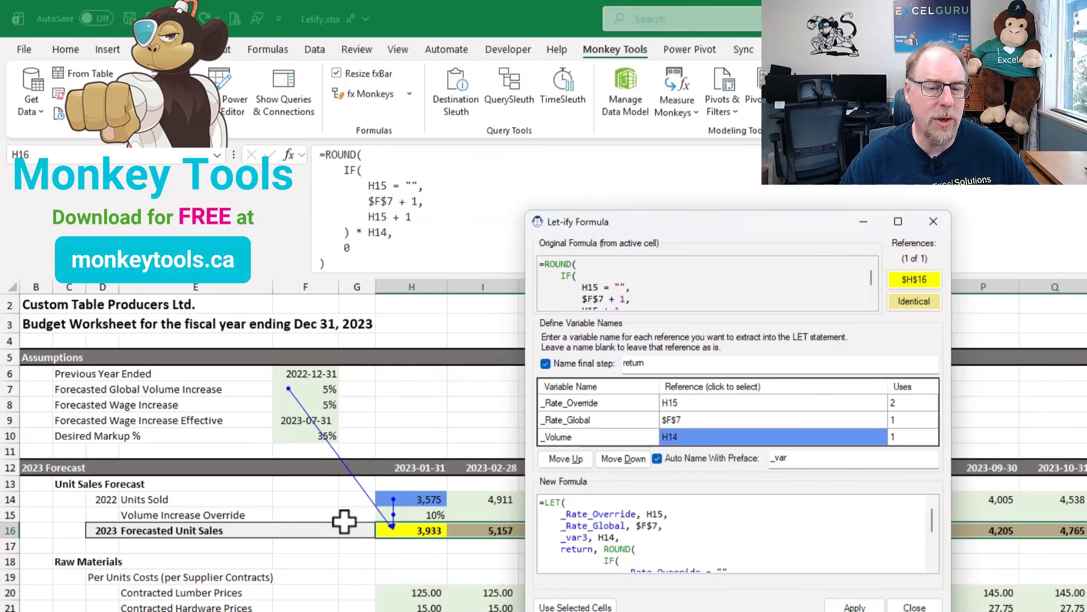
key(Return)
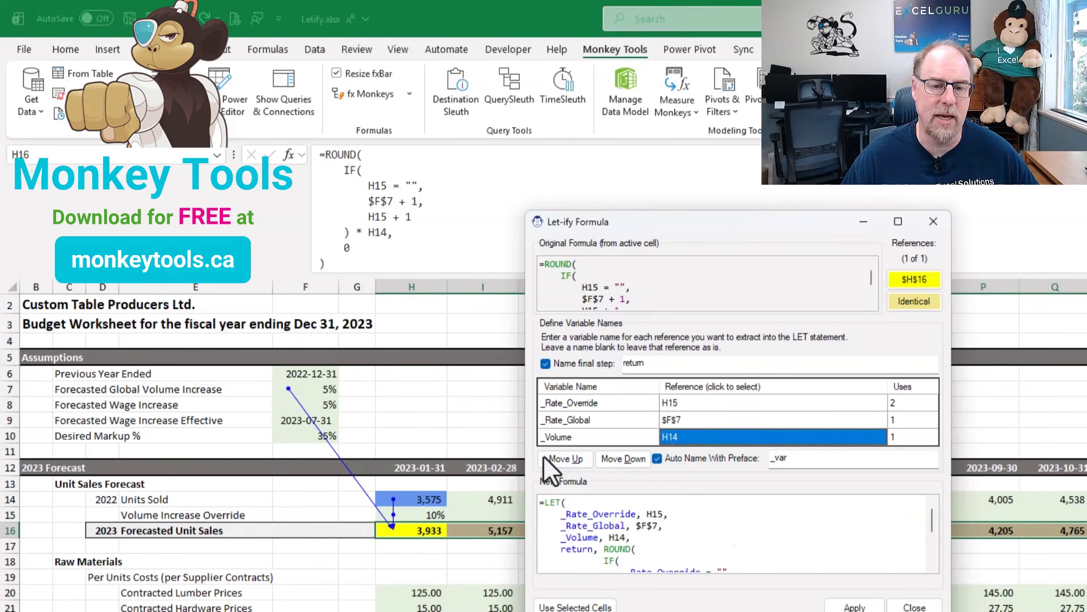
Reorder the variables so that _Volume is first, _Rate_Global second and _Rate_Override last.
click(567, 459)
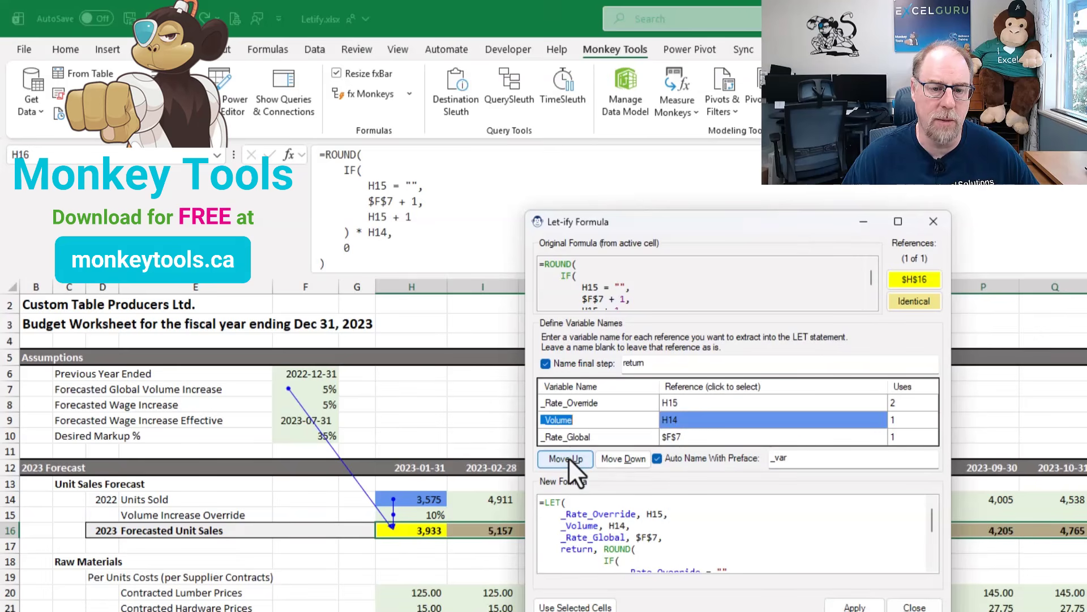
click(566, 459)
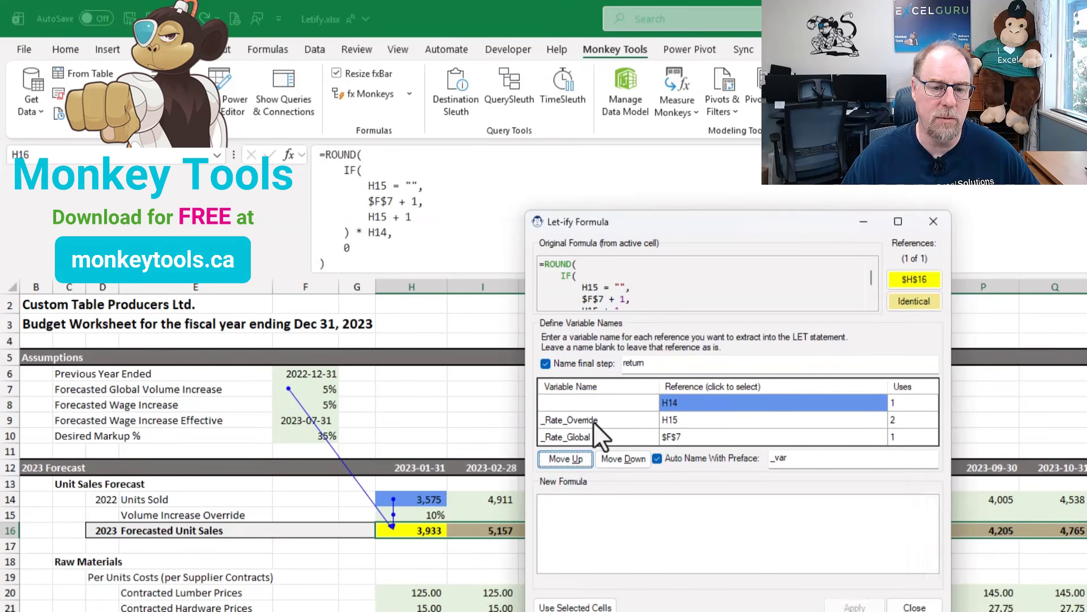
click(593, 420)
click(627, 459)
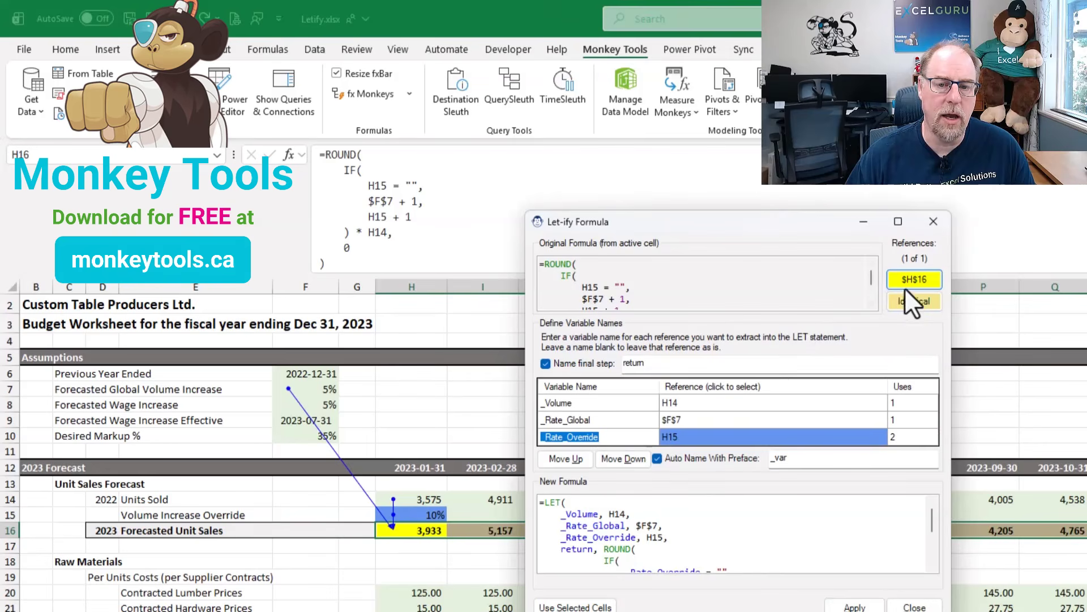
Locate the source cell H16 and the referenced cells H15, H14 and $F$7 on the worksheet from the Let-ify Formula references.
click(918, 277)
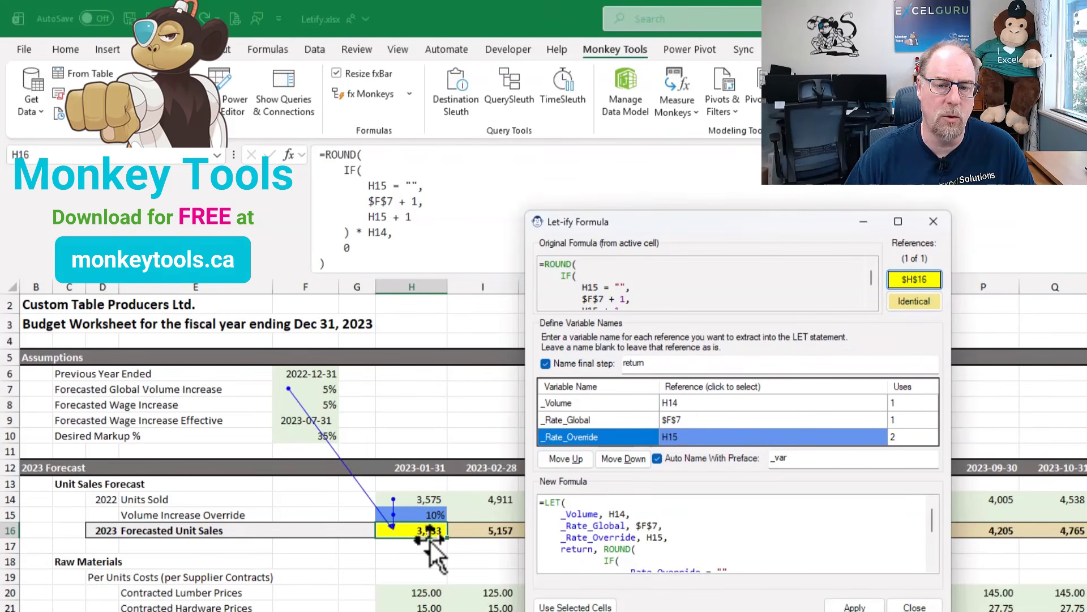
click(703, 436)
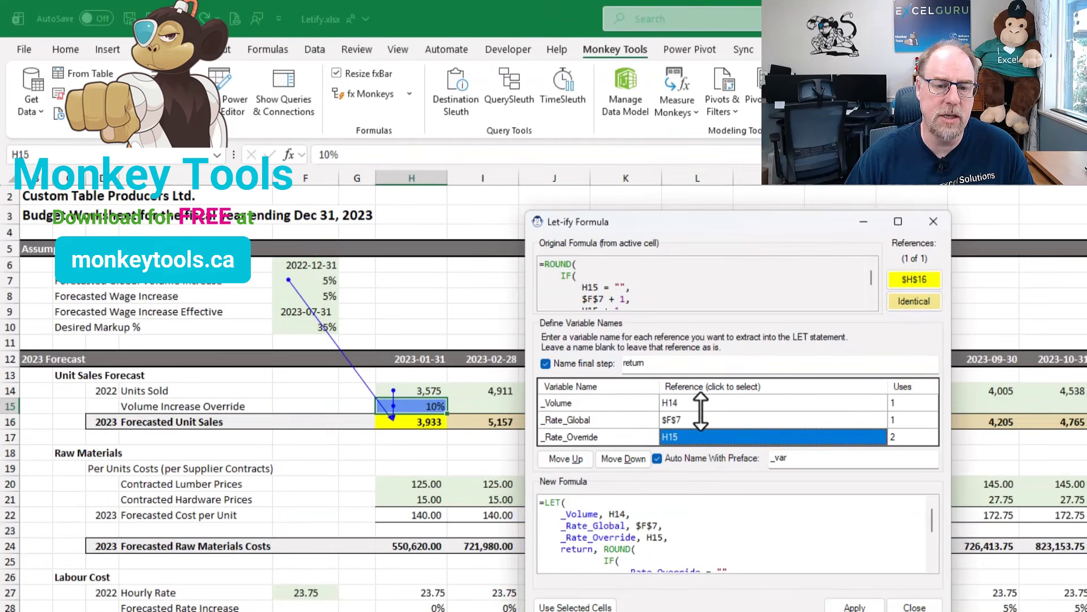
click(701, 401)
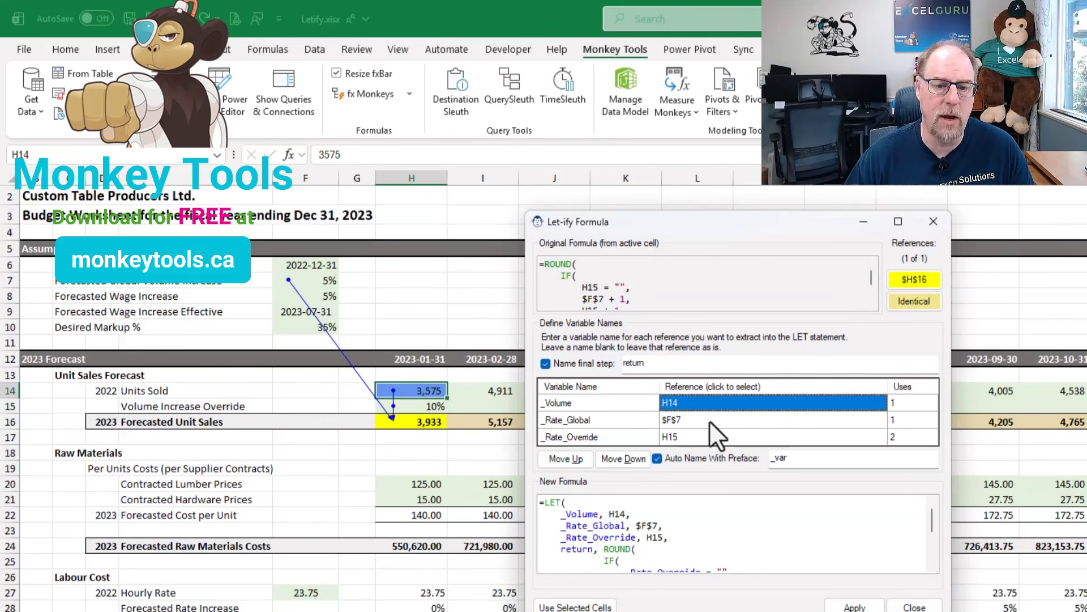
click(710, 421)
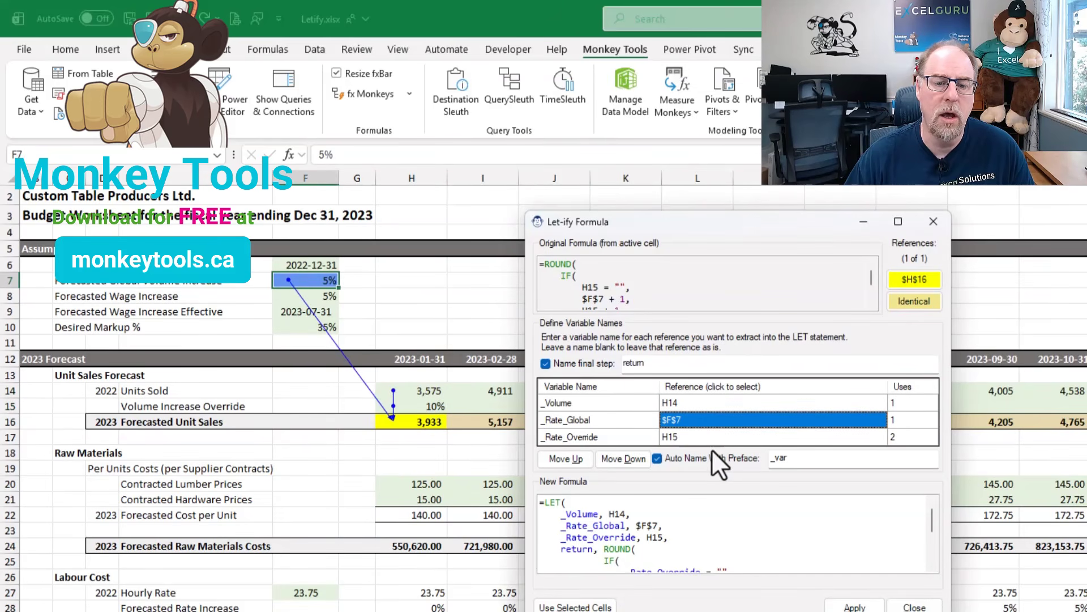
click(714, 438)
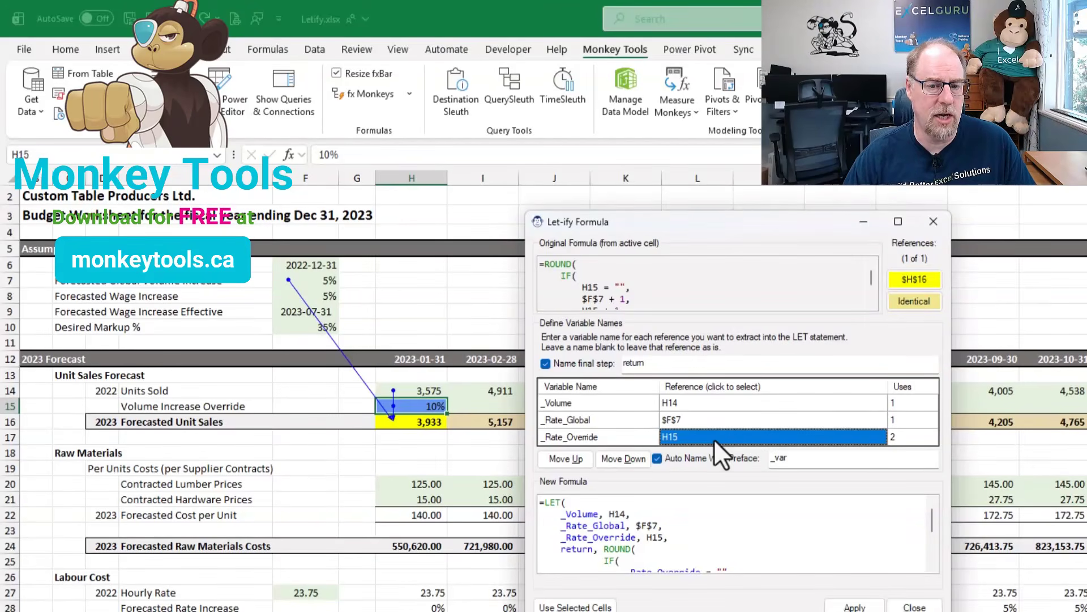
click(924, 274)
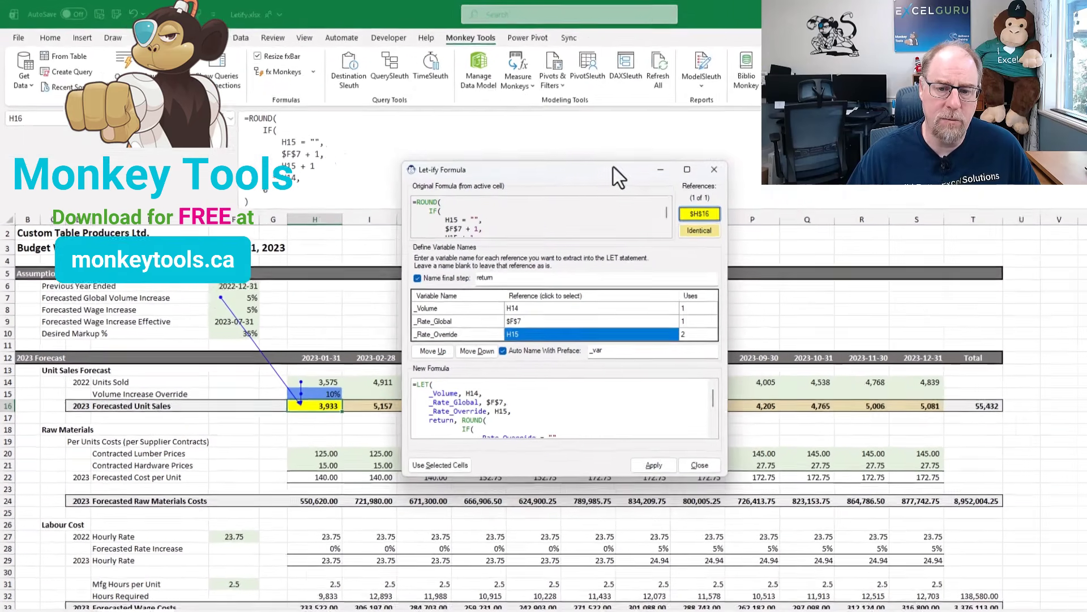
Select the cells with formulas identical to H16, apply the new LET formula across H16:S16 and close Let-ify Formula.
drag(802, 217, 864, 66)
drag(636, 49, 647, 37)
click(722, 100)
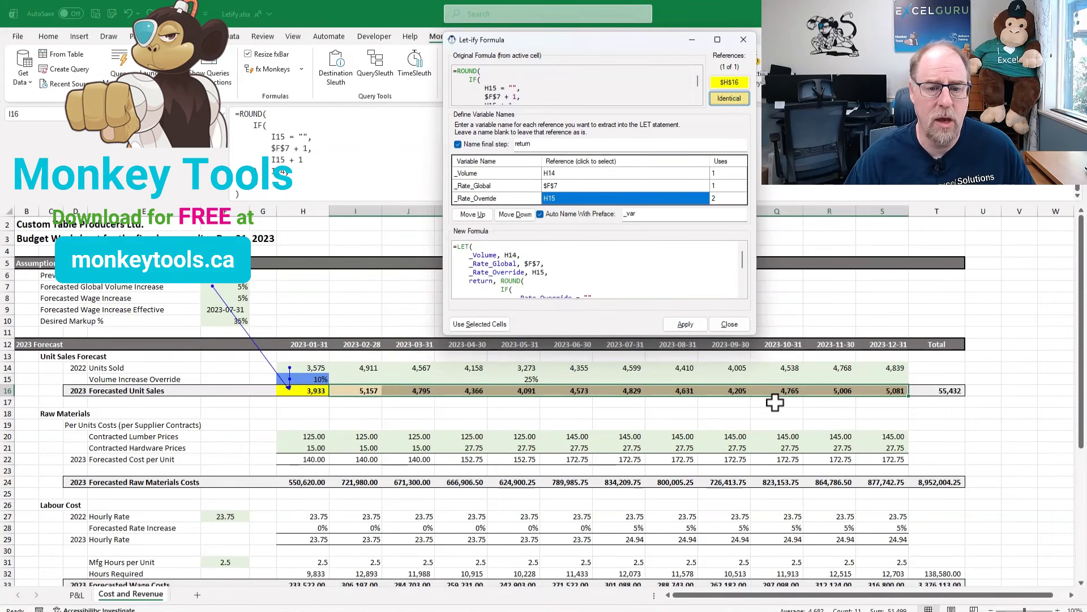
click(686, 324)
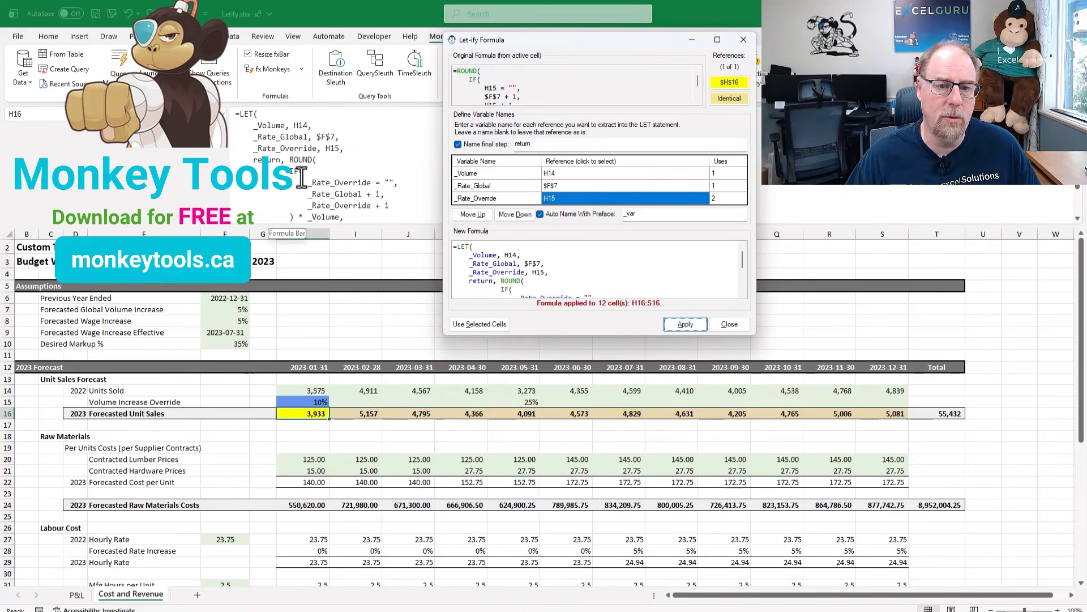
click(730, 324)
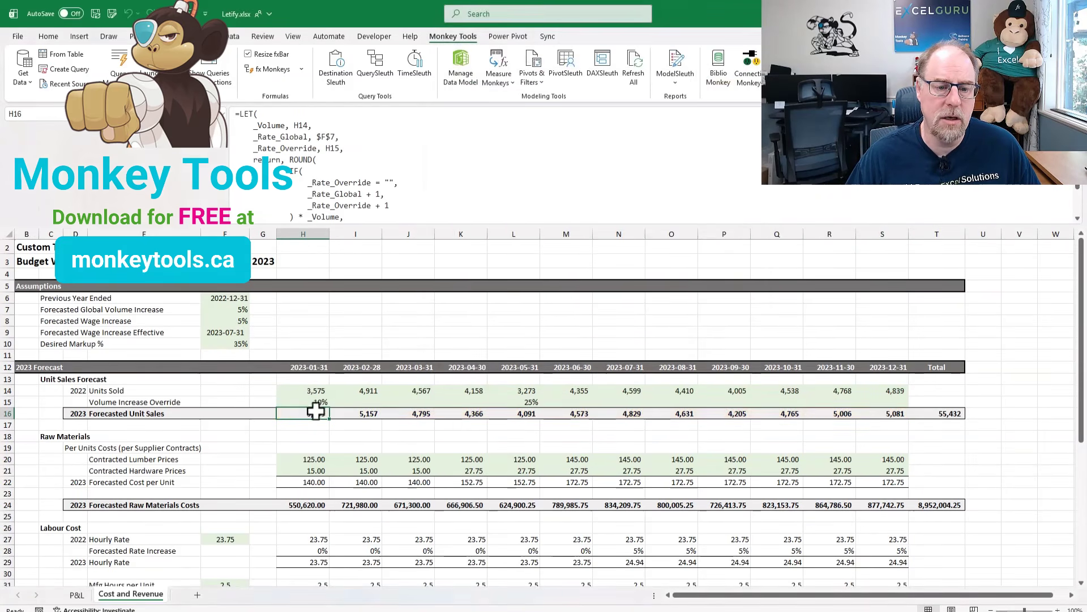
Check the LET formulas in the 2023 Forecasted Unit Sales cells from I16 to N16.
click(358, 413)
click(403, 412)
click(453, 413)
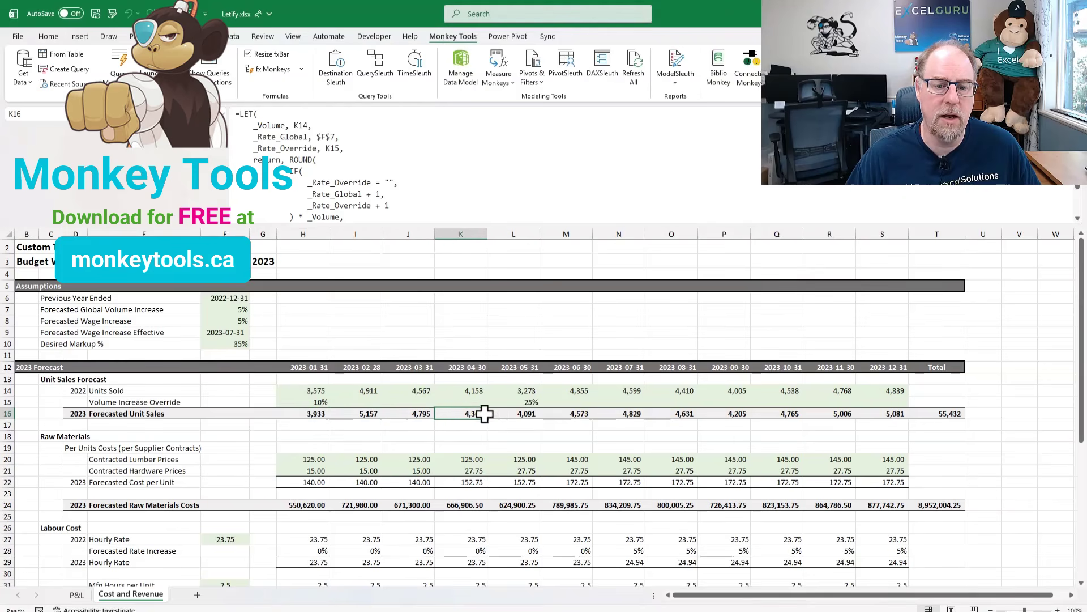
click(508, 413)
click(562, 412)
click(616, 412)
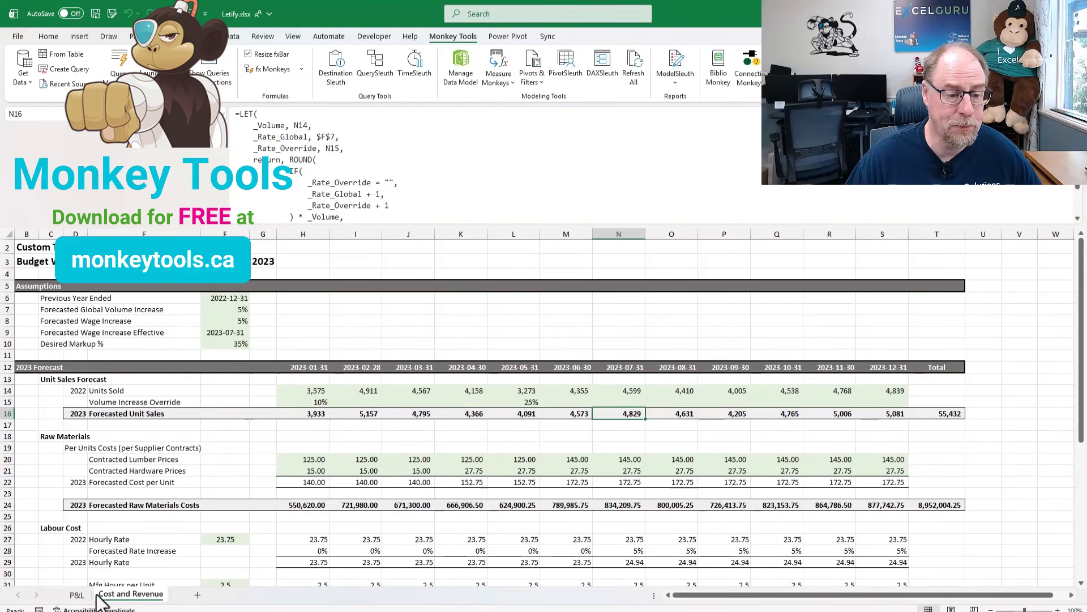
Examine the % of Rev formulas on the P&L sheet for Materials Cost, Total Cost of Sales, Gross Profit and Net Income.
click(77, 594)
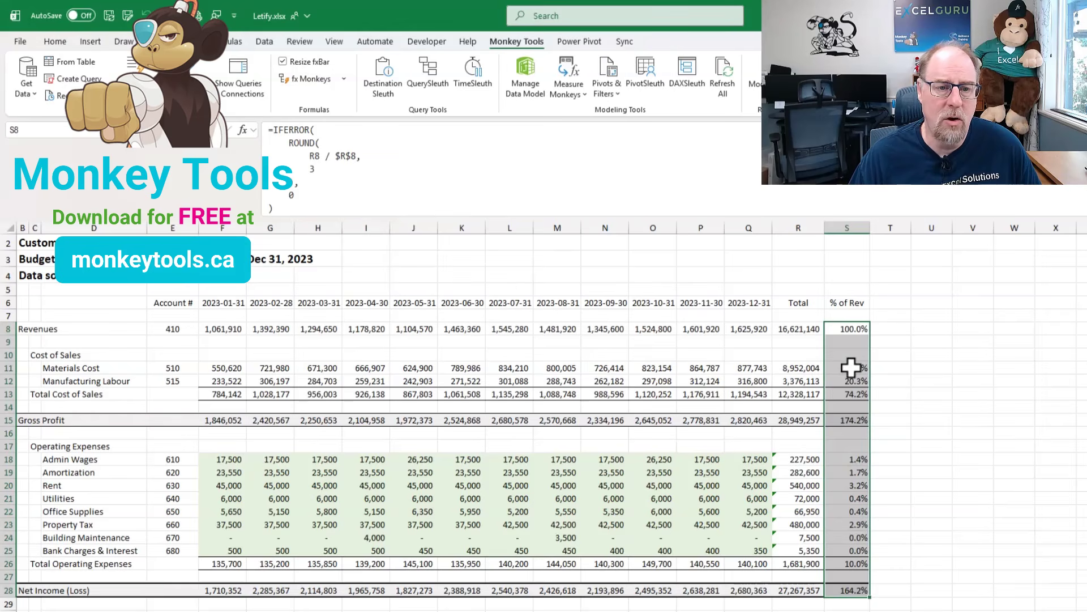
click(851, 368)
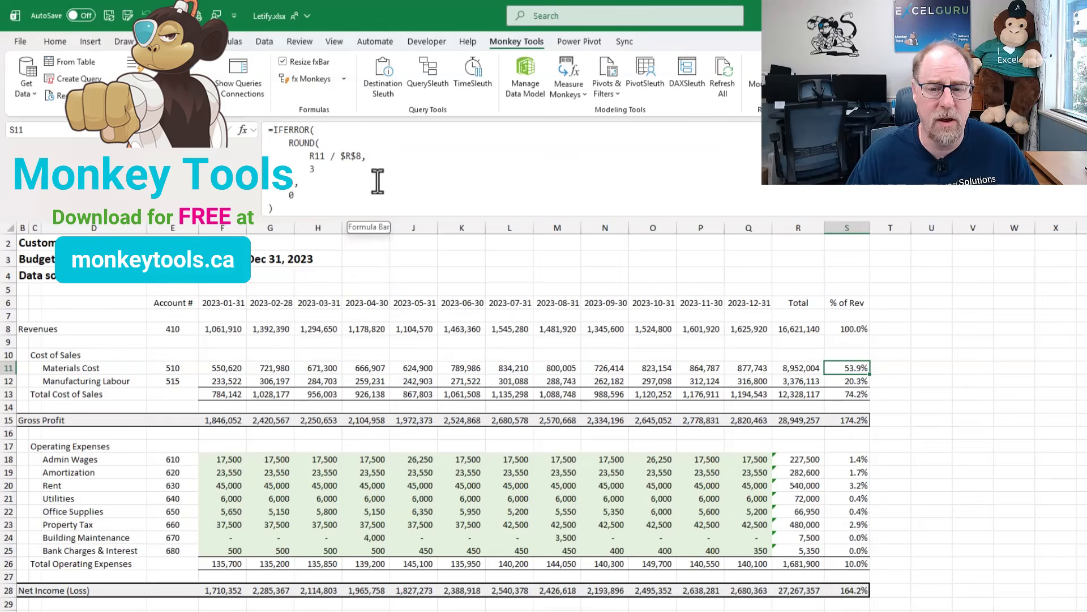
click(839, 397)
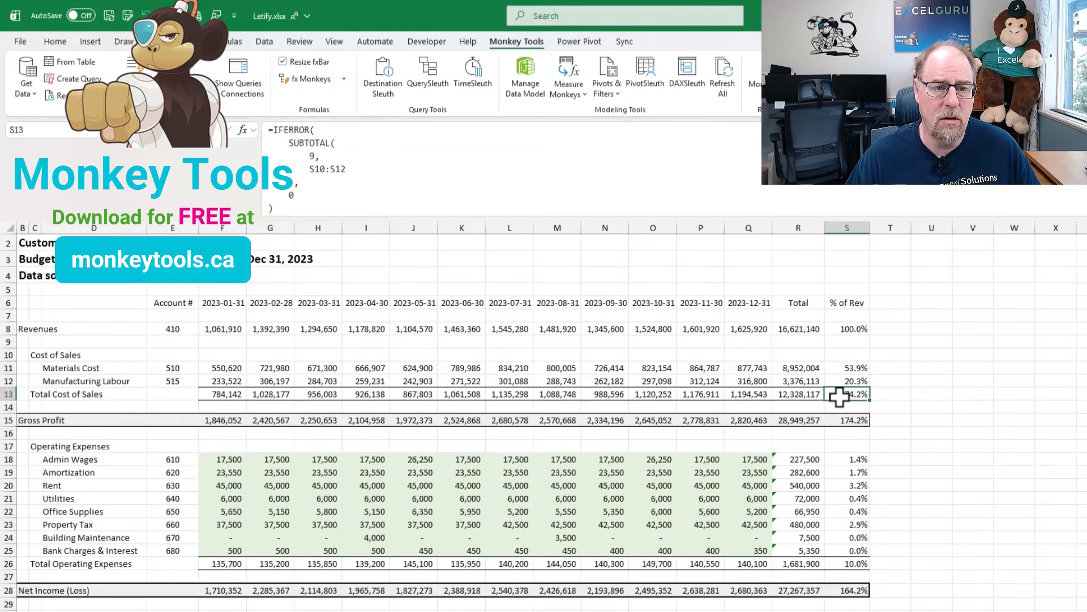
click(855, 422)
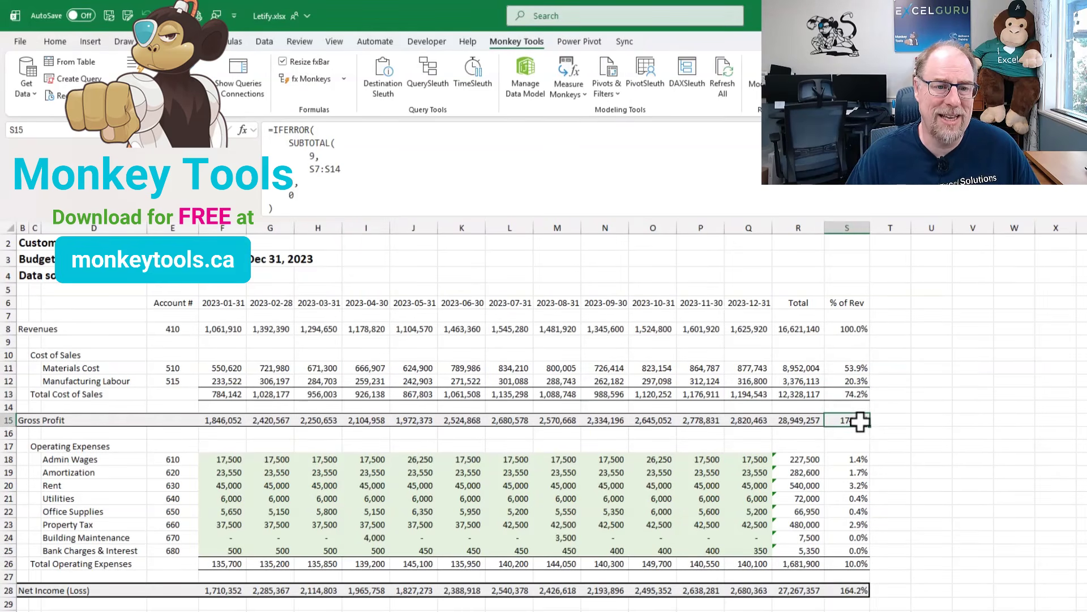
click(473, 201)
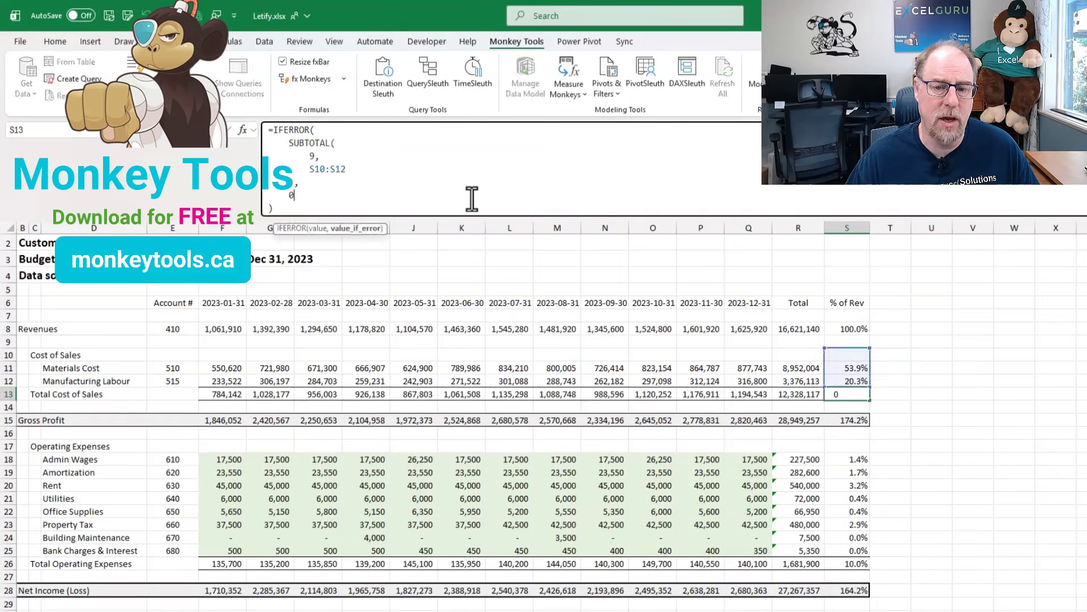
key(Escape)
click(850, 420)
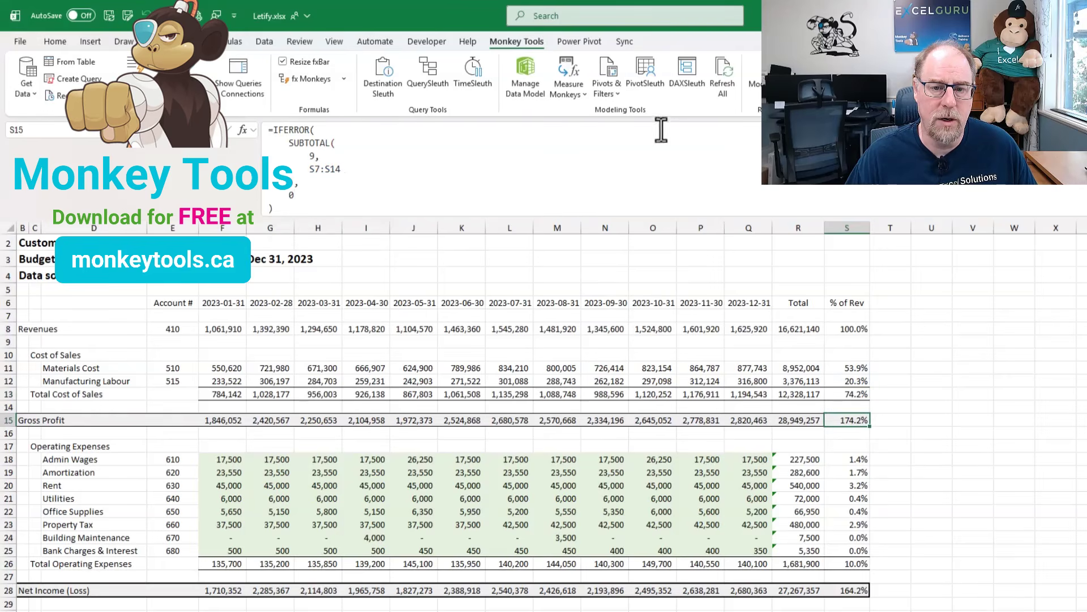
click(662, 162)
key(Escape)
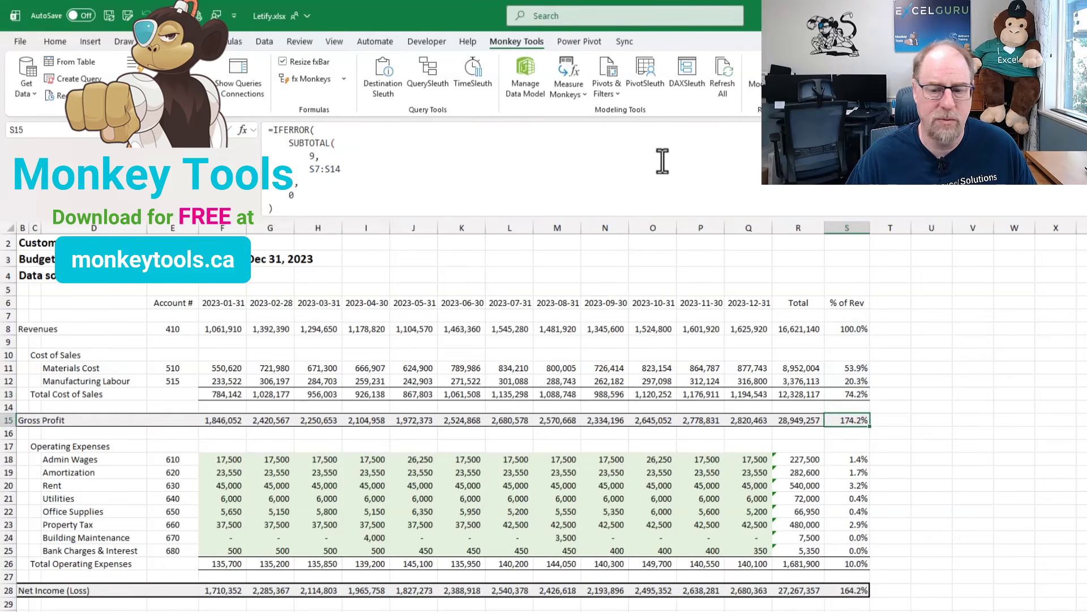
click(856, 589)
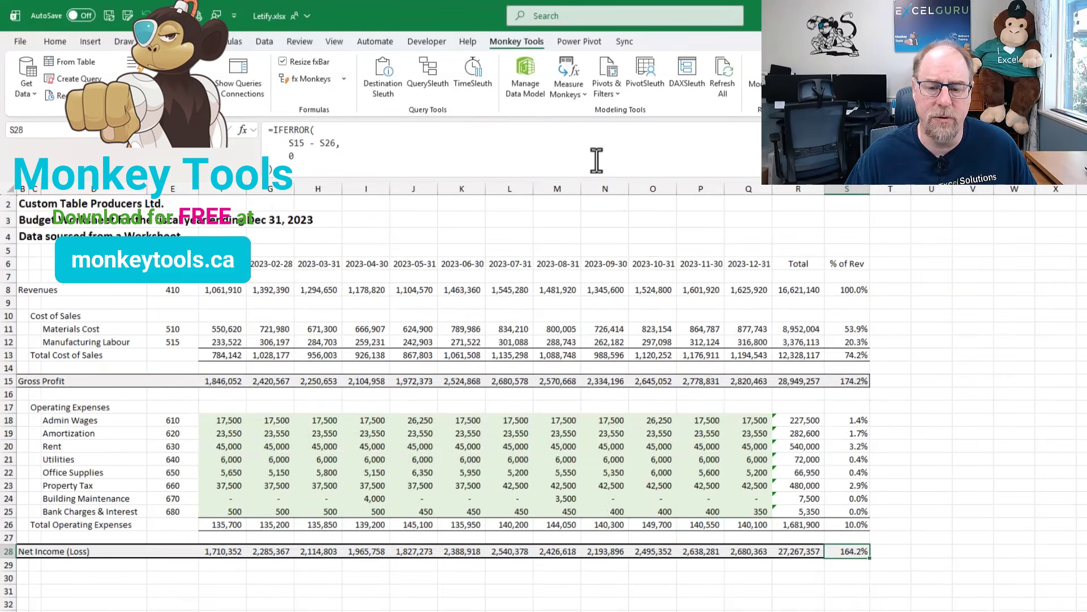
click(597, 161)
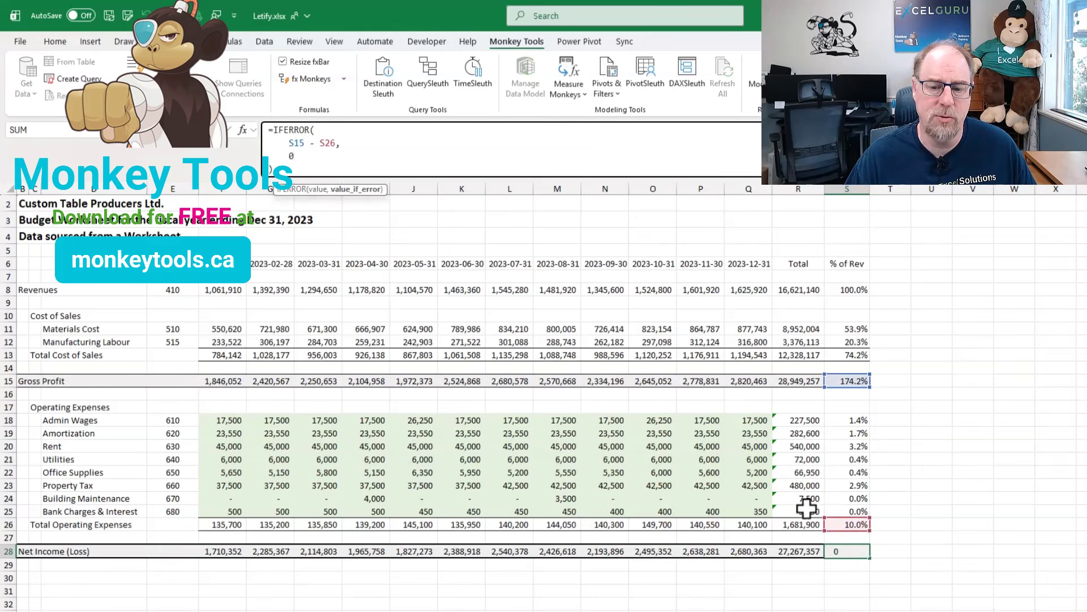
key(ctrl+Return)
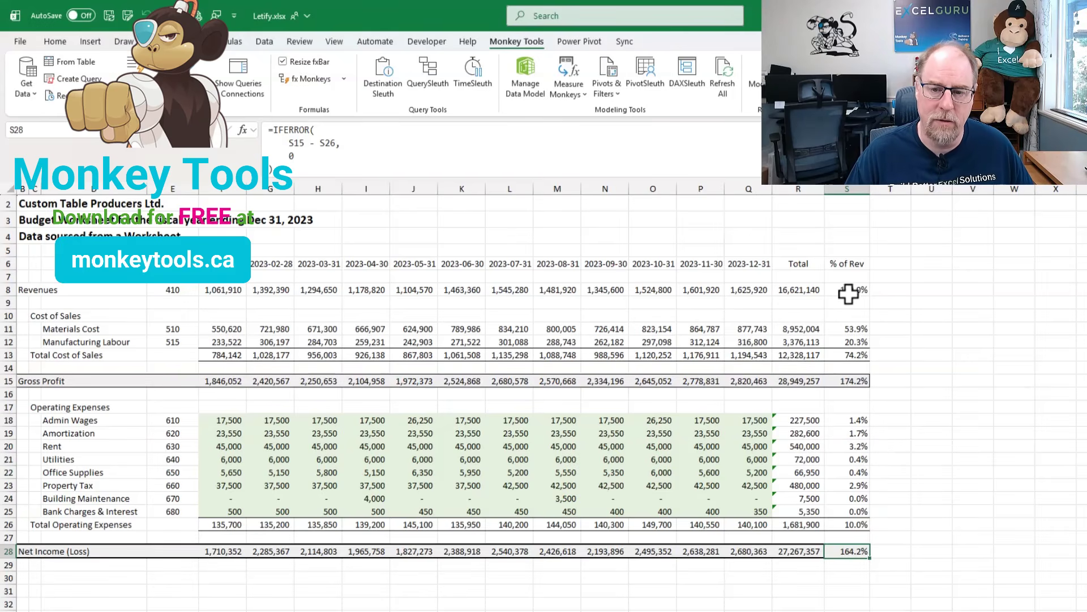
Start Letify Monkey on the % of Rev range S8:S28 and select the cells with formulas identical to S8.
drag(850, 290, 856, 552)
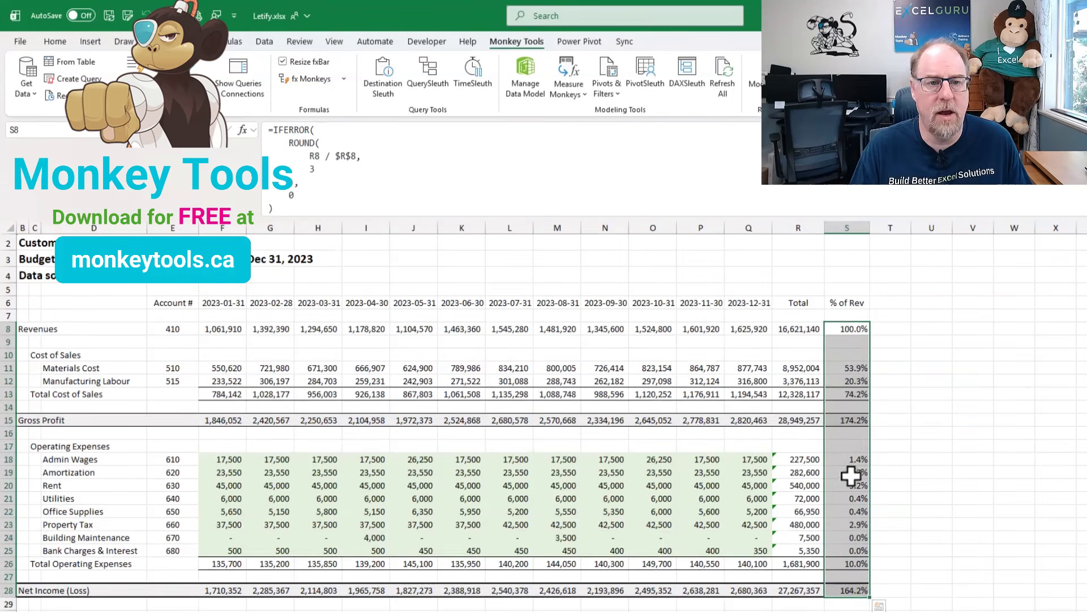
click(343, 79)
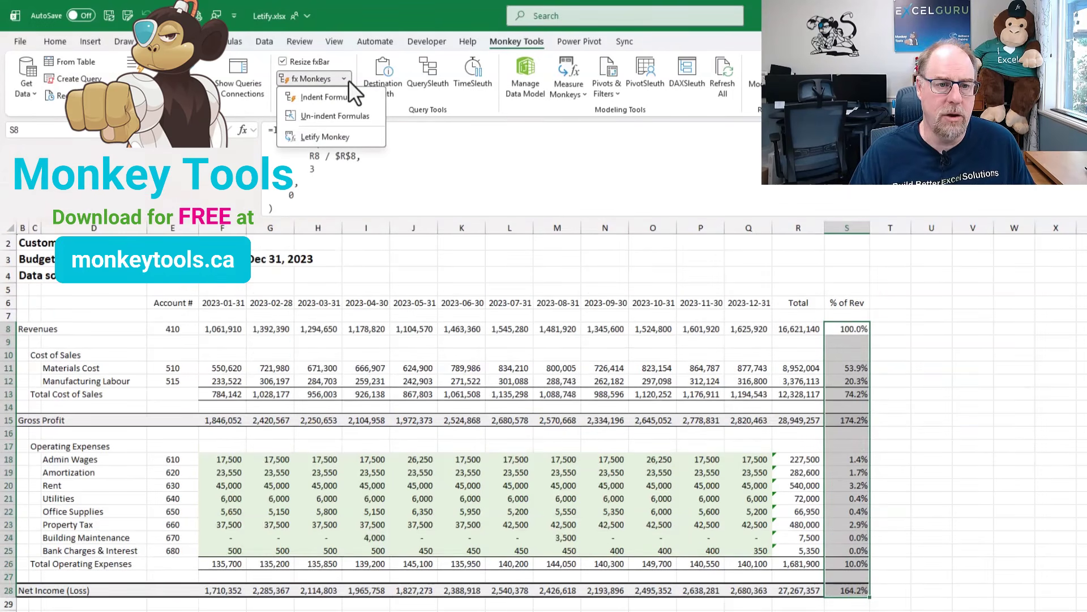
click(328, 139)
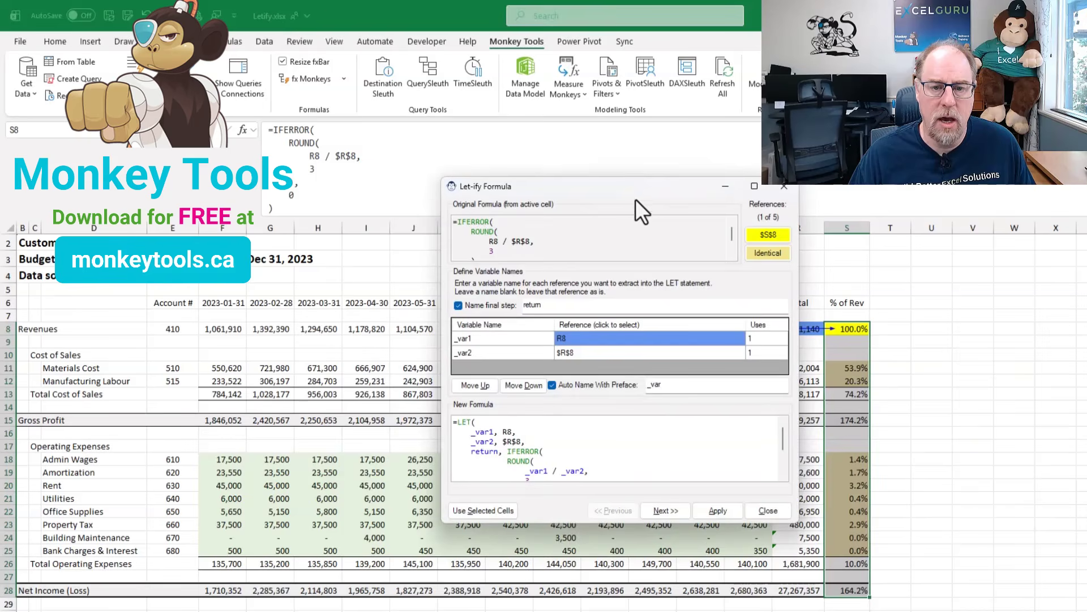
drag(637, 199, 549, 216)
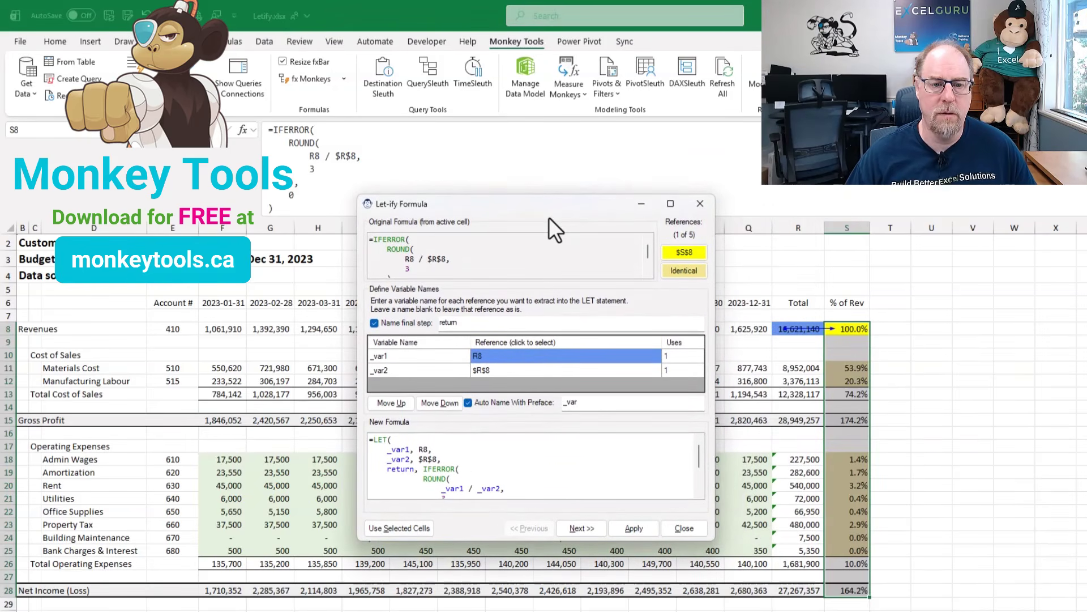
click(691, 274)
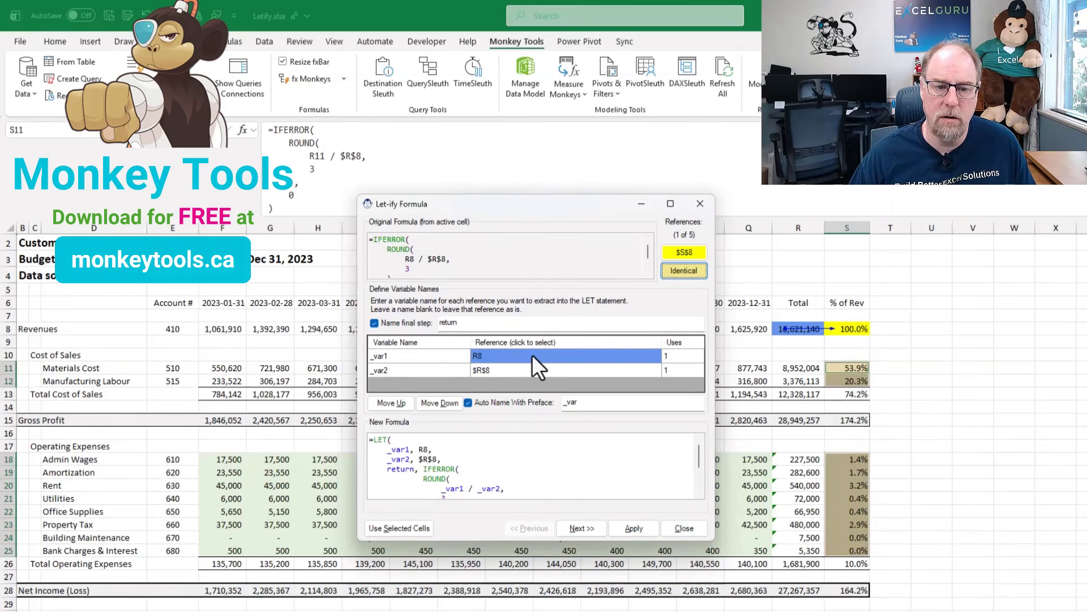
Name the R8 reference _current_row and the $R$8 reference _revenue.
click(411, 356)
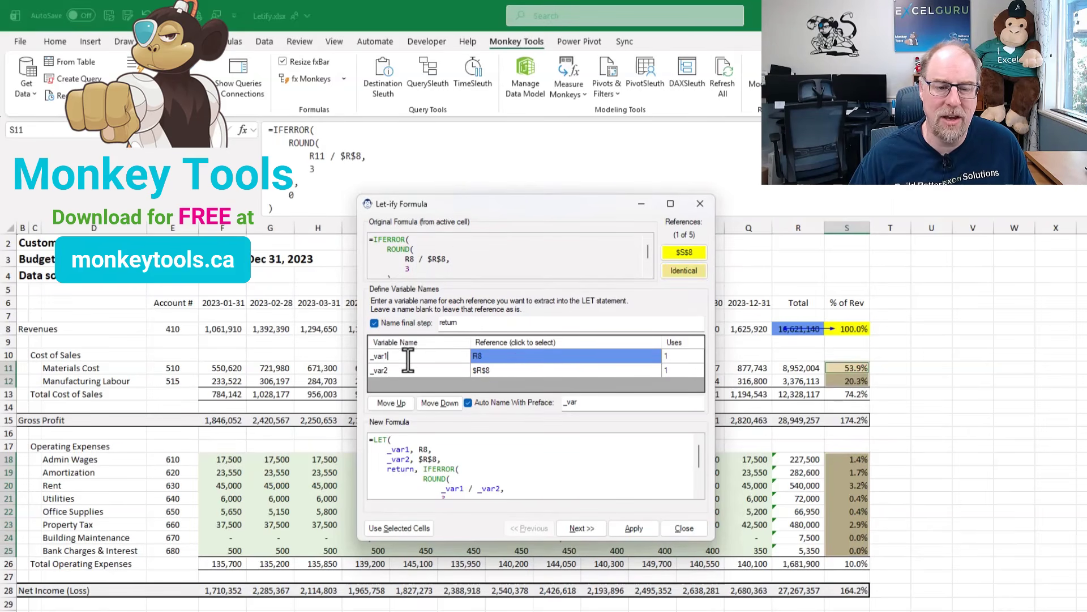
click(375, 356)
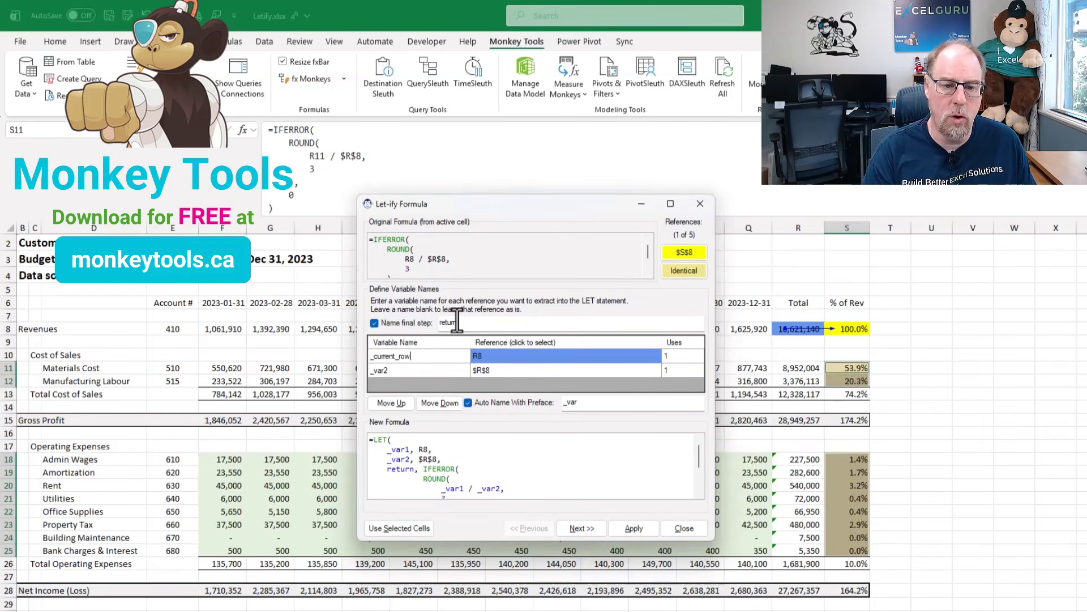
key(Tab)
key(Tab)
key(Tab)
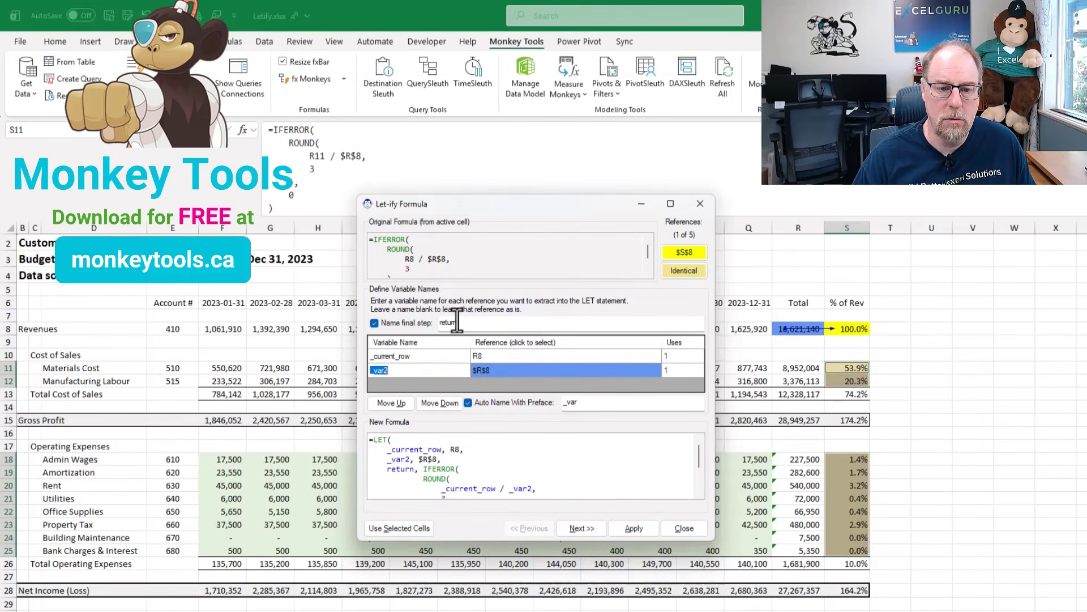
key(BackSpace)
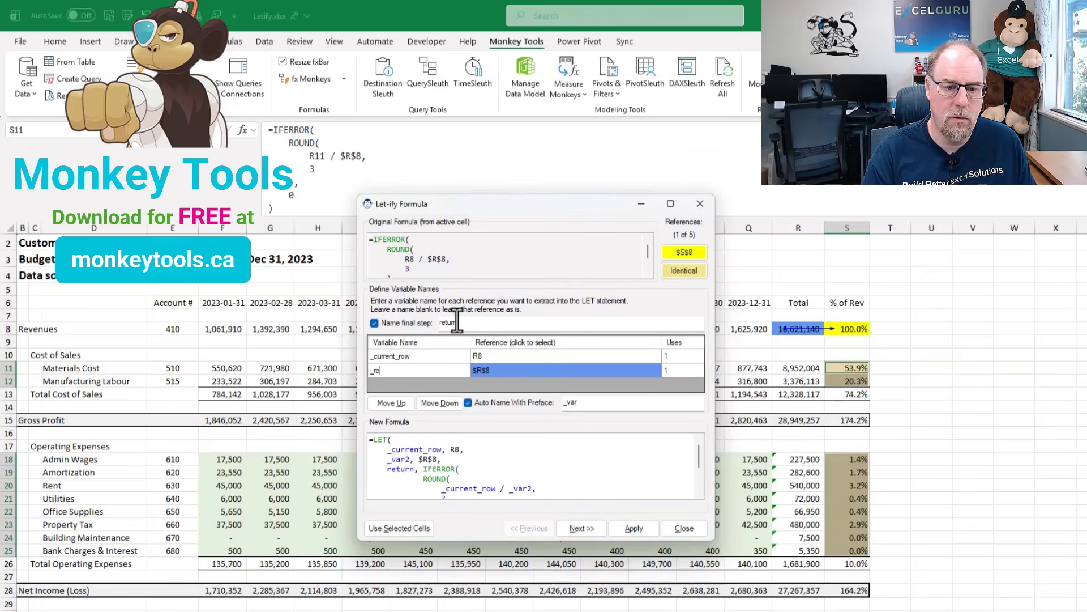
text(_revenue)
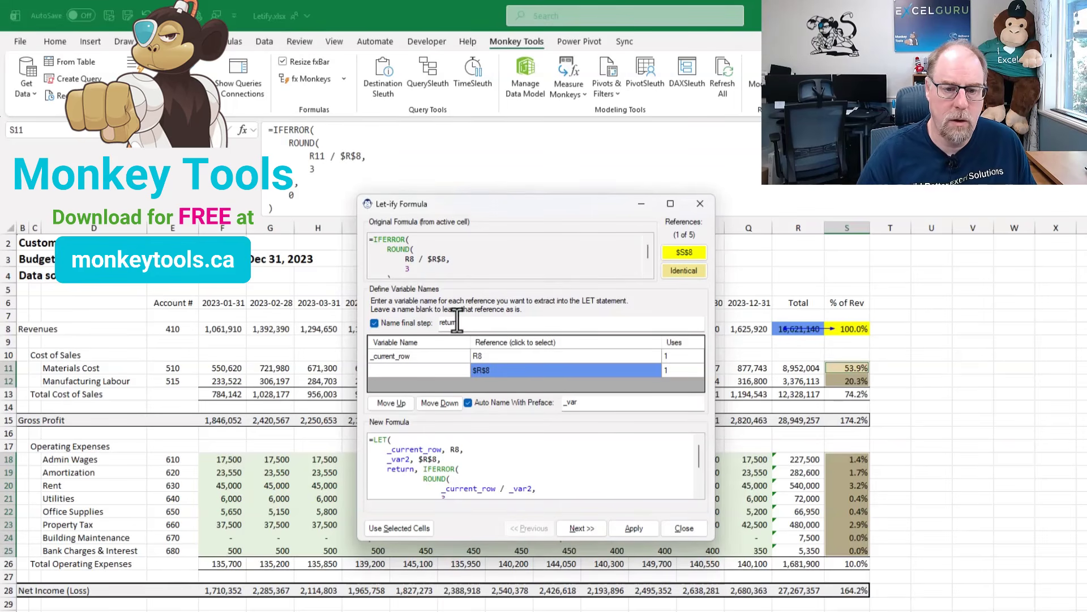
key(Tab)
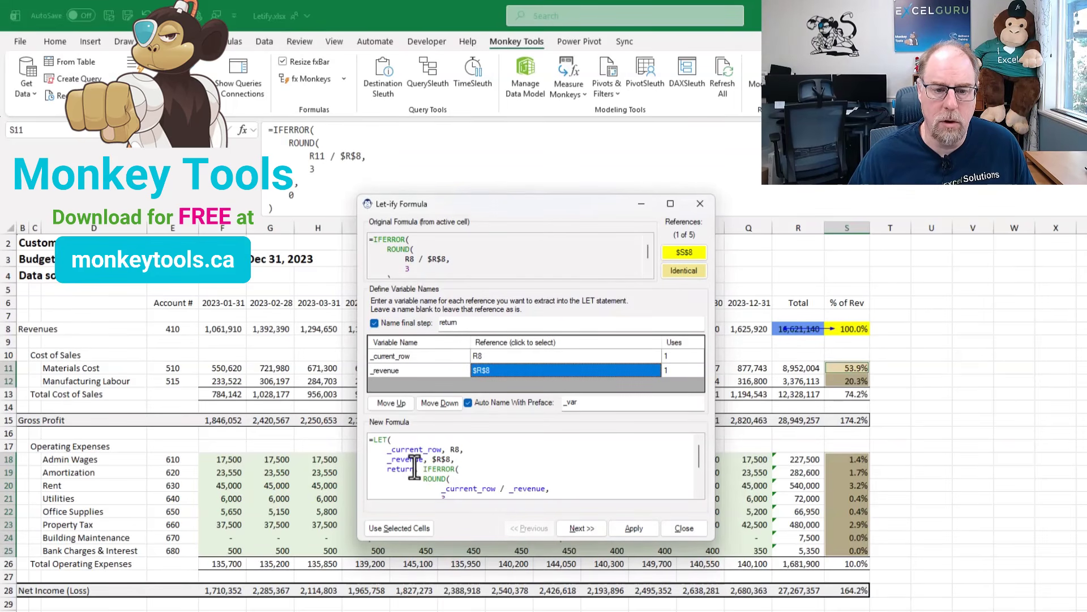
Place _revenue ahead of _current_row, apply the LET formula to S8 and its identical cells, and select those identical cells.
click(394, 401)
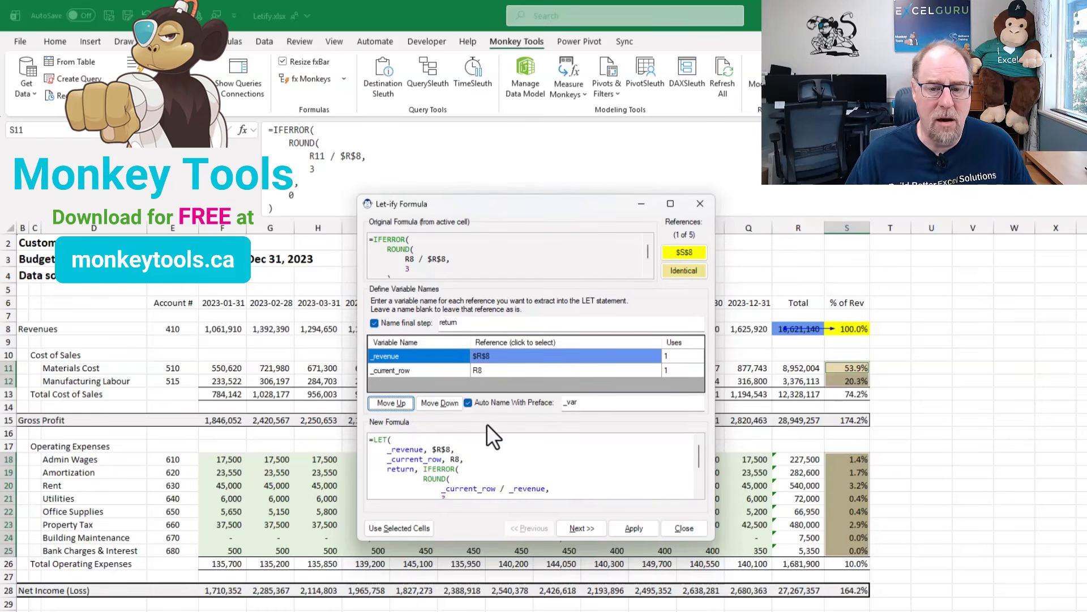
click(633, 528)
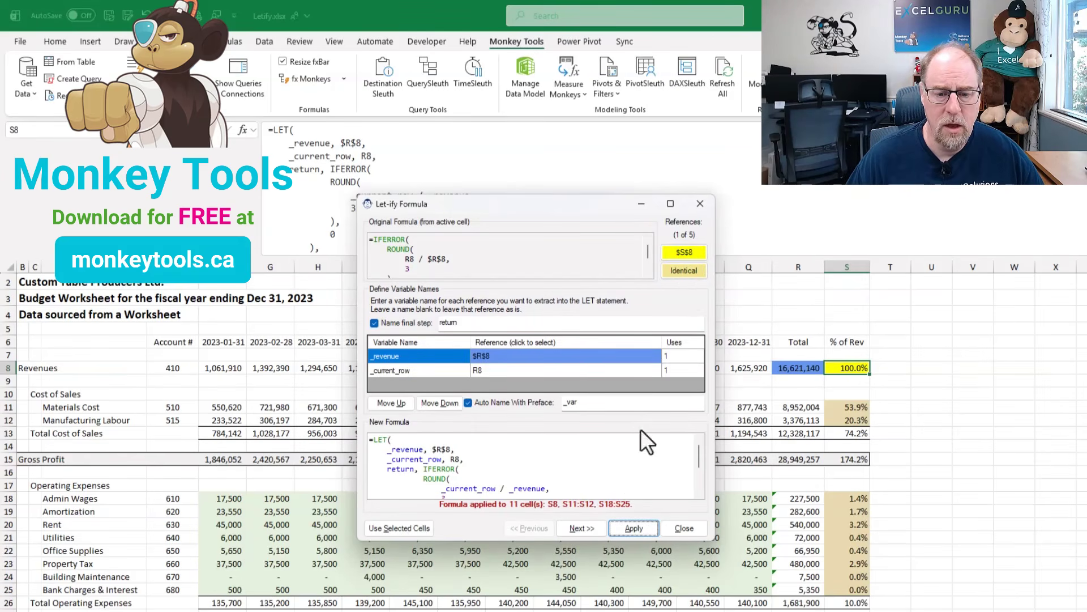
click(684, 270)
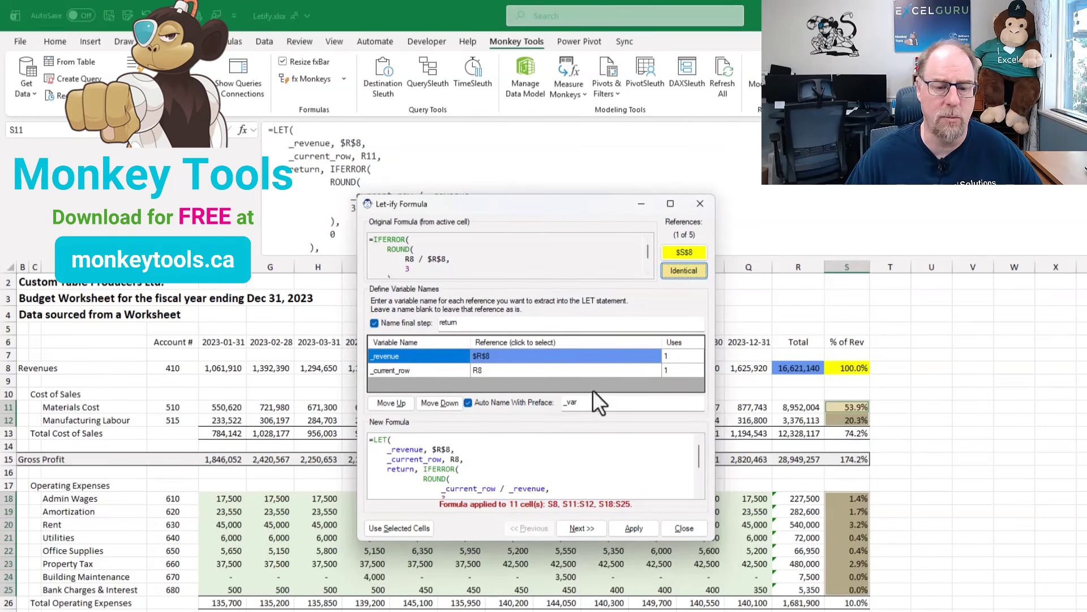
Name the S10:S12 reference _cogs and apply the LET formula to the Total Cost of Sales cell S13.
click(577, 529)
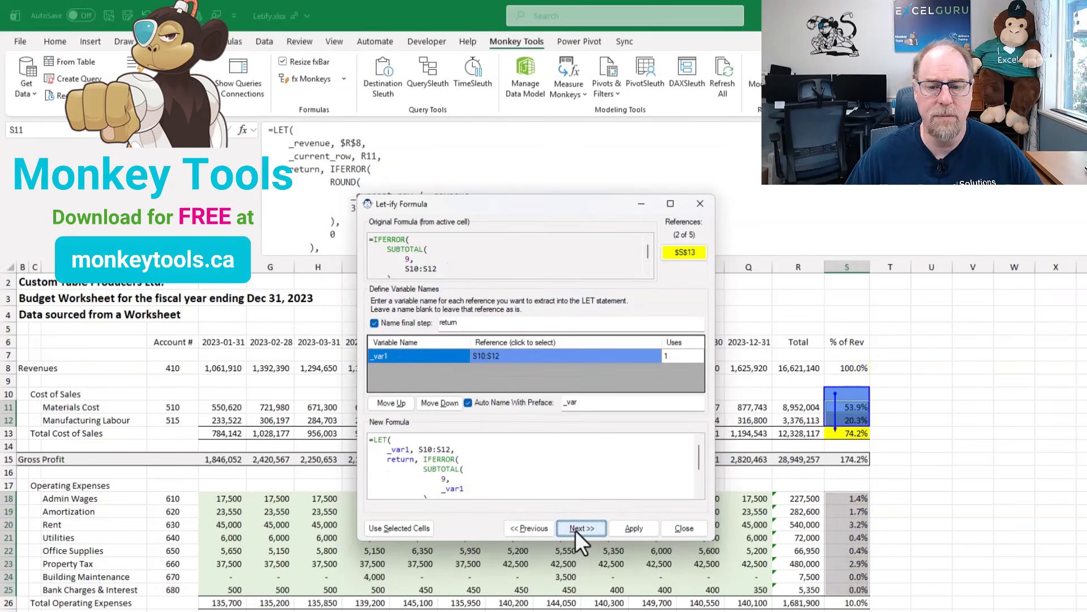
click(382, 356)
text(_v)
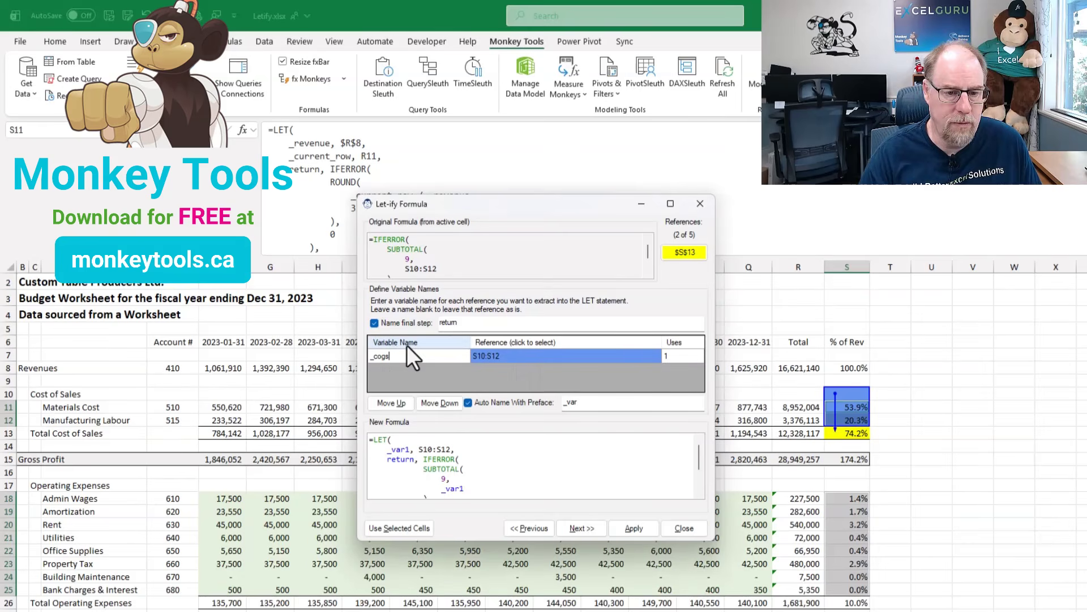
text(ogs)
click(640, 528)
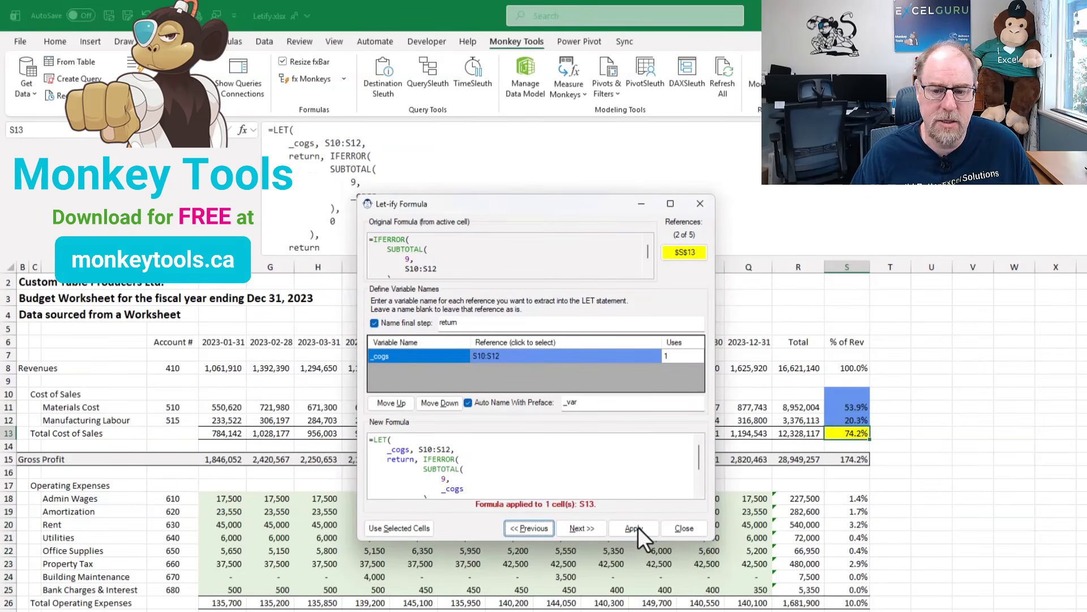
Name the S7:S14 reference _gross_profit, apply the LET formula to the Gross Profit cell S15 and review its final return line.
click(583, 528)
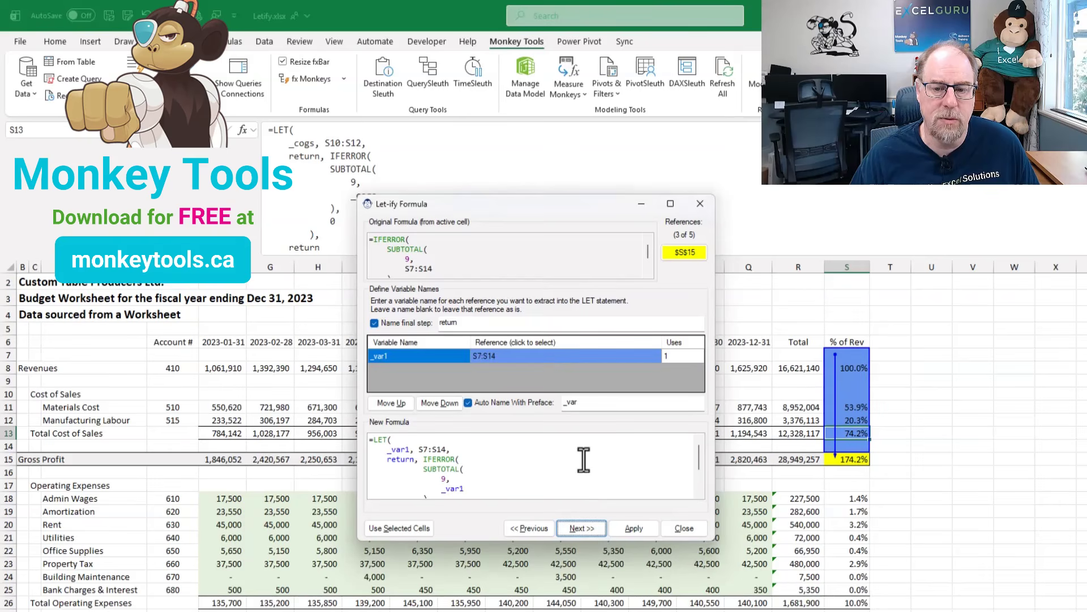
click(398, 358)
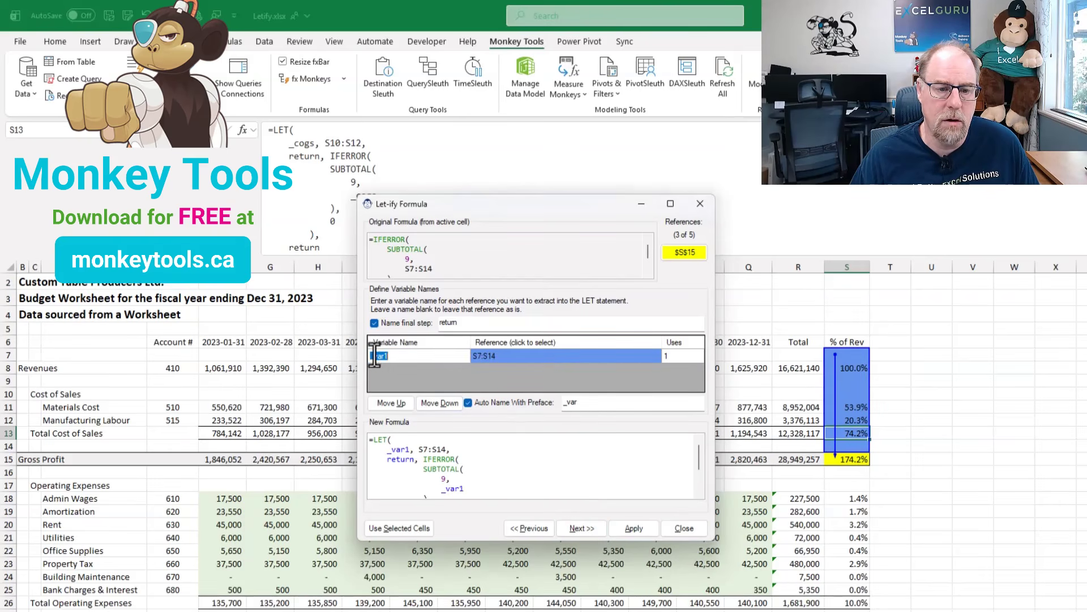
drag(377, 356, 389, 355)
key(BackSpace)
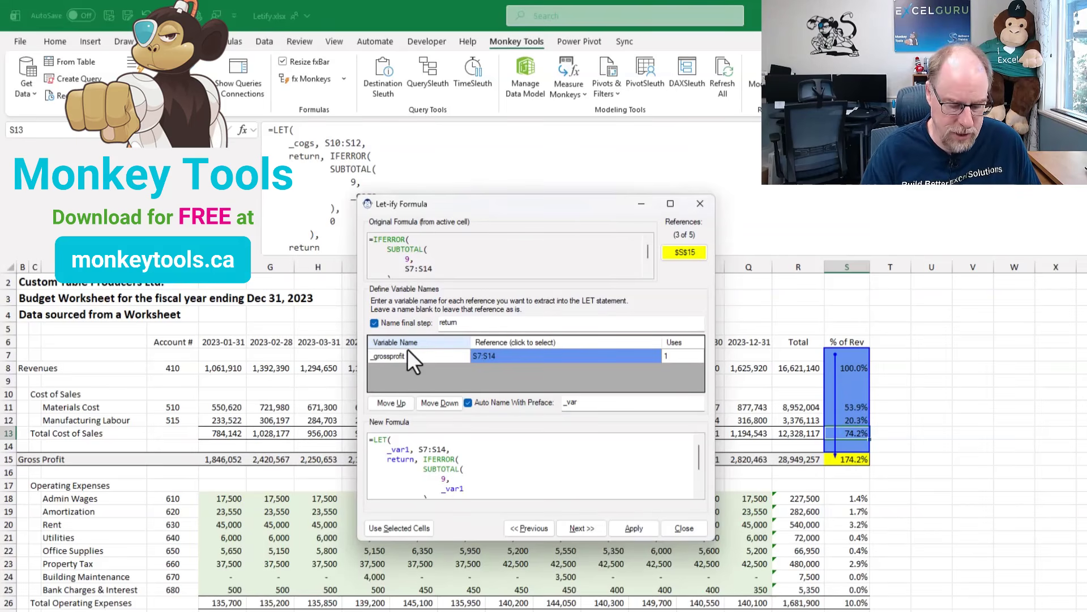
text(_)
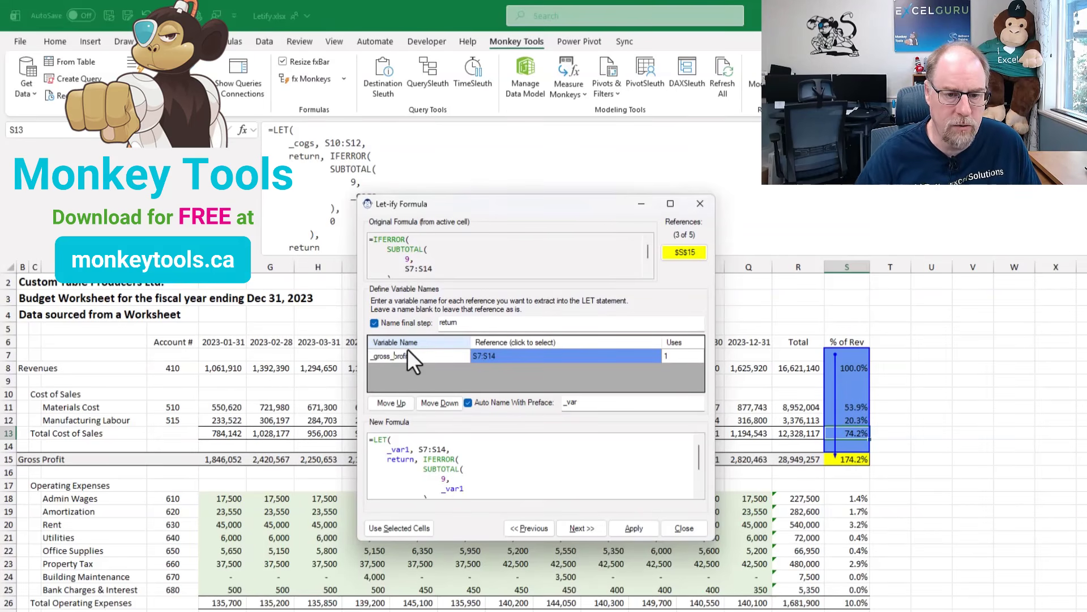
click(629, 529)
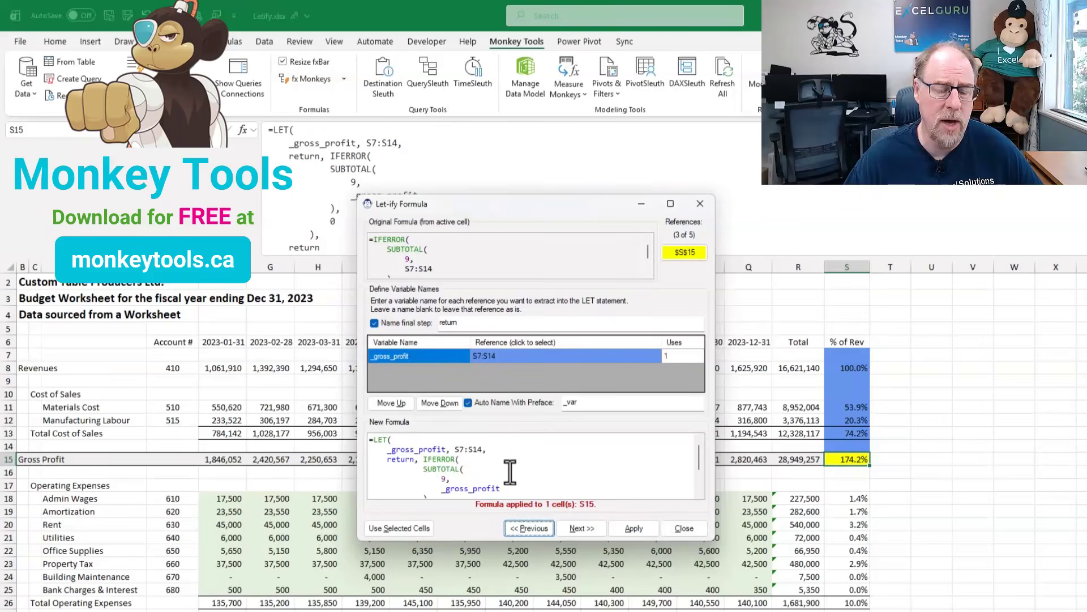
scroll(512, 471, down, 2)
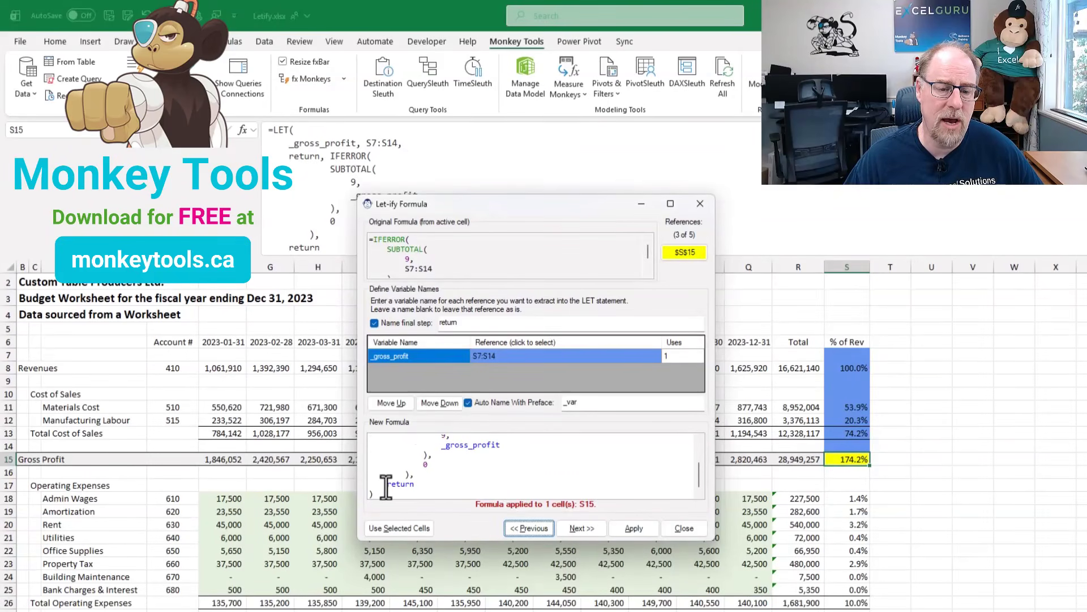
drag(385, 485, 417, 489)
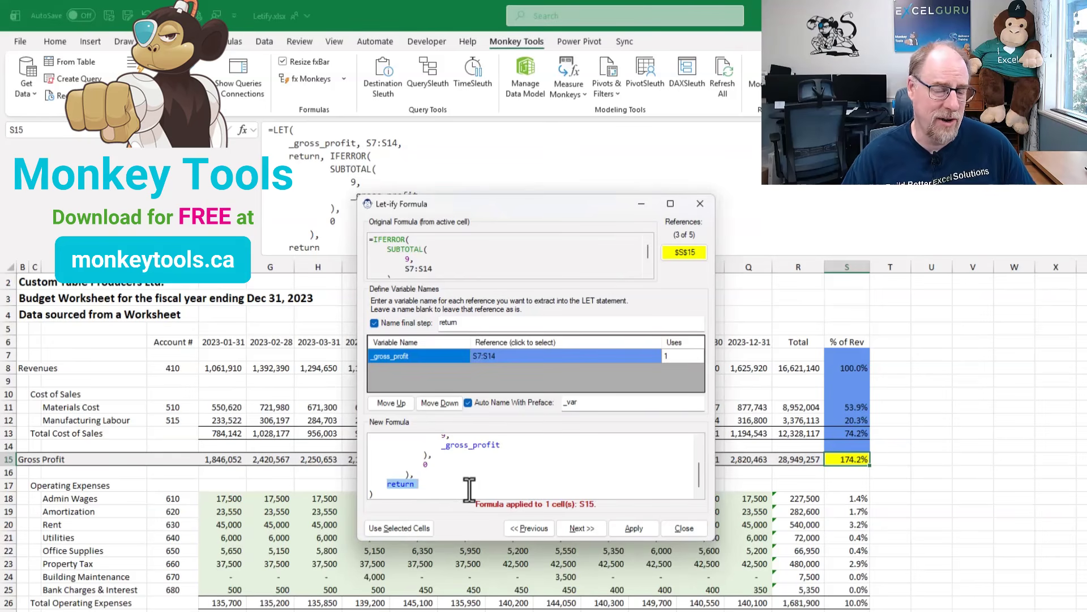
scroll(449, 444, up, 2)
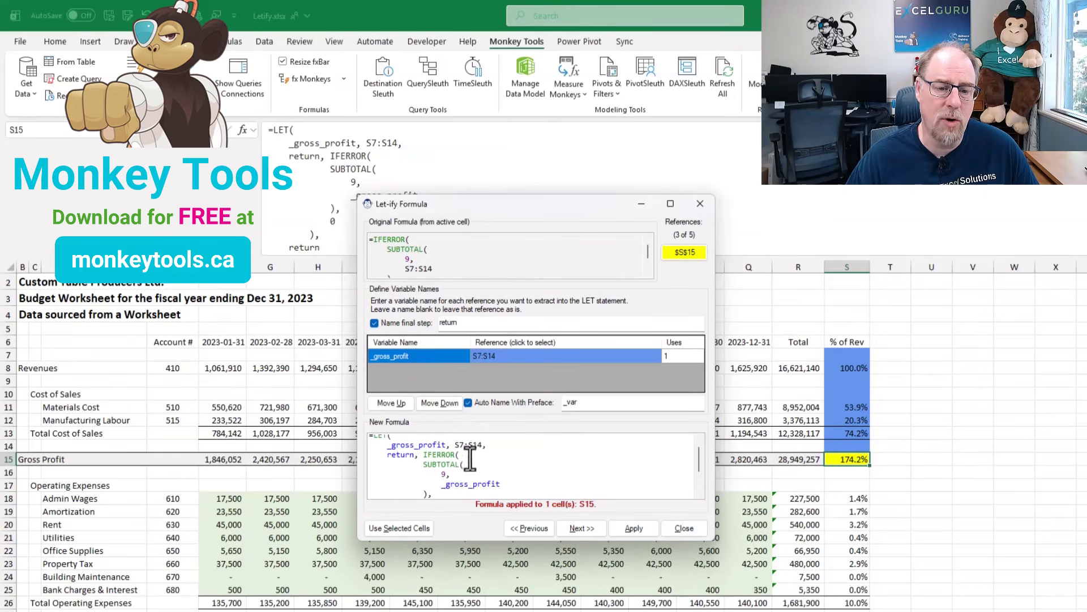
Preview the Gross Profit LET formula without a named final step and restore the return name.
click(375, 324)
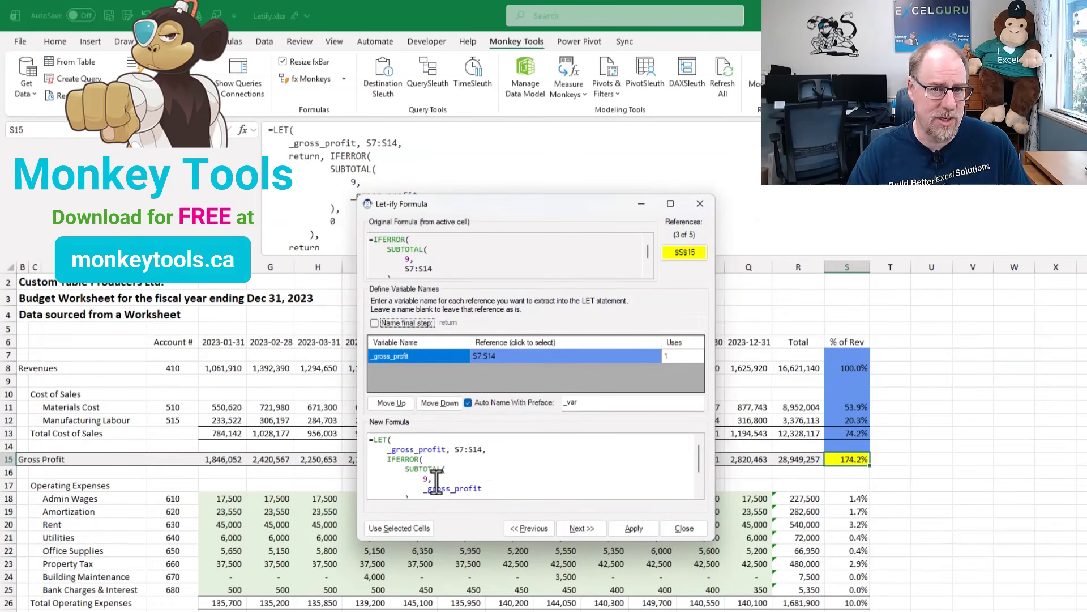
click(374, 323)
click(374, 322)
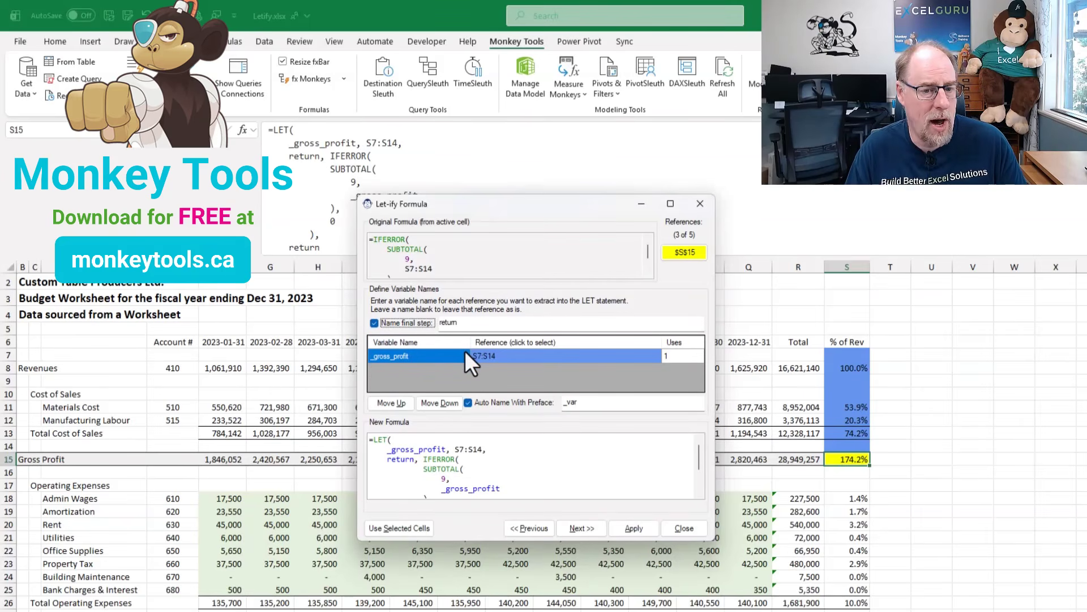
Name the S17:S25 reference _op_expenses and apply the LET formula to the Total Operating Expenses cell S26.
click(589, 528)
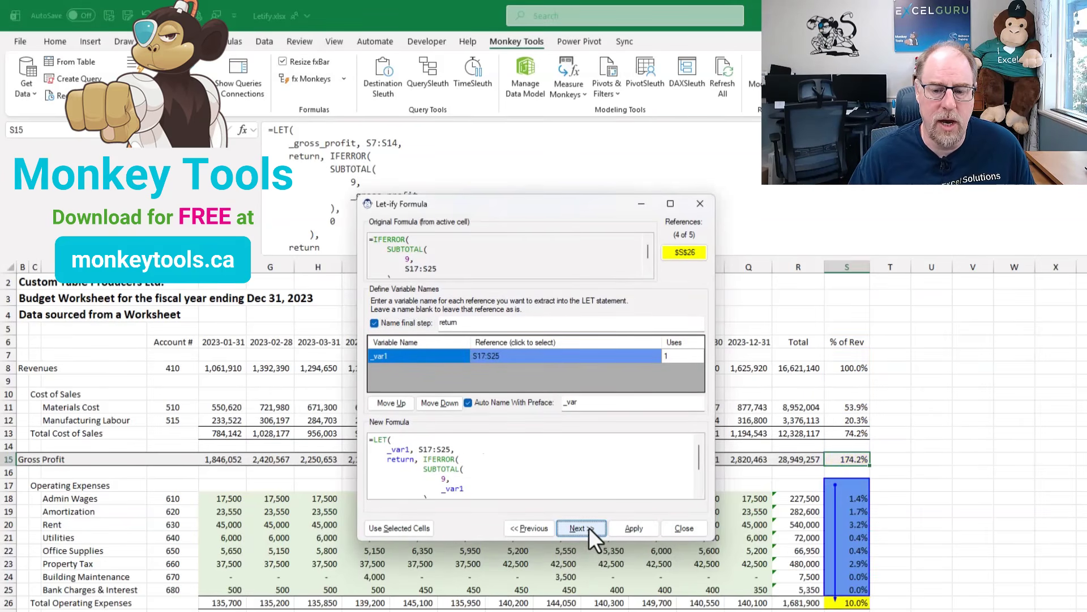
click(379, 356)
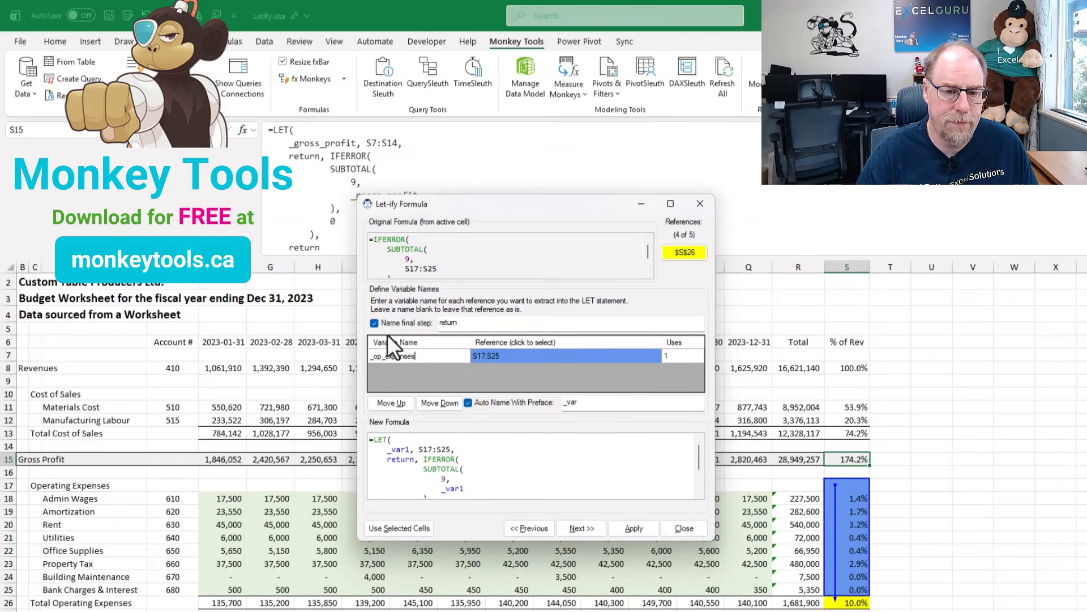
click(633, 527)
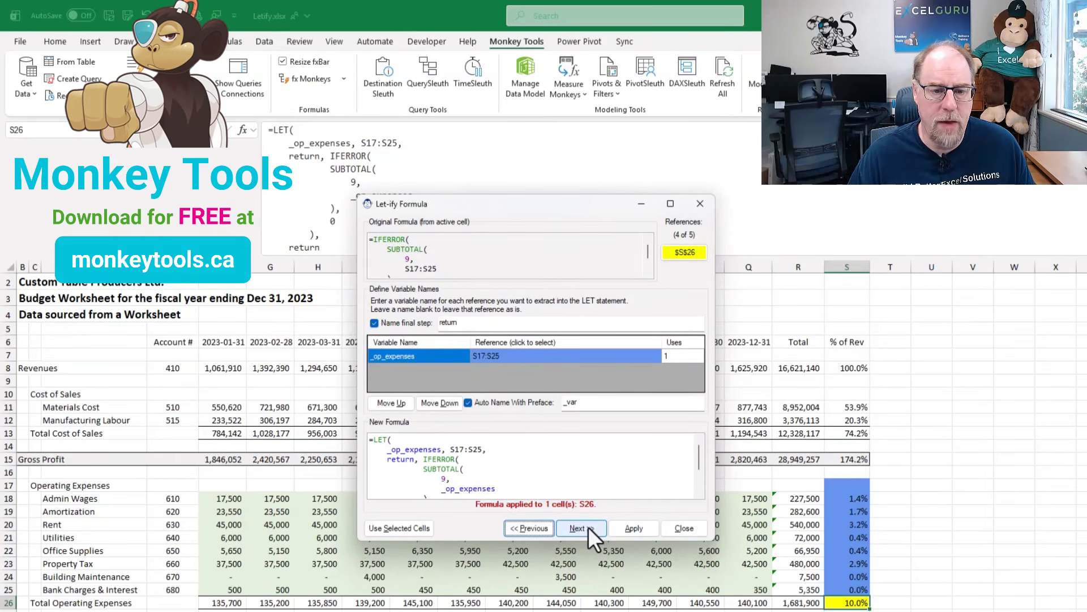
Load the Net Income cell S28 and name its S15 reference _gross_profit.
click(588, 527)
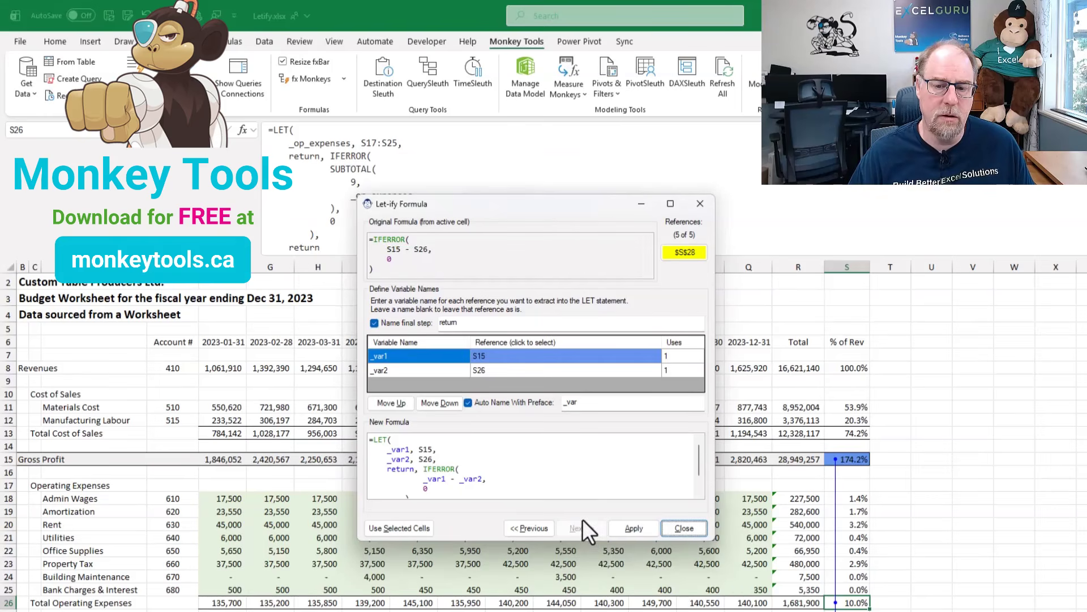
click(395, 357)
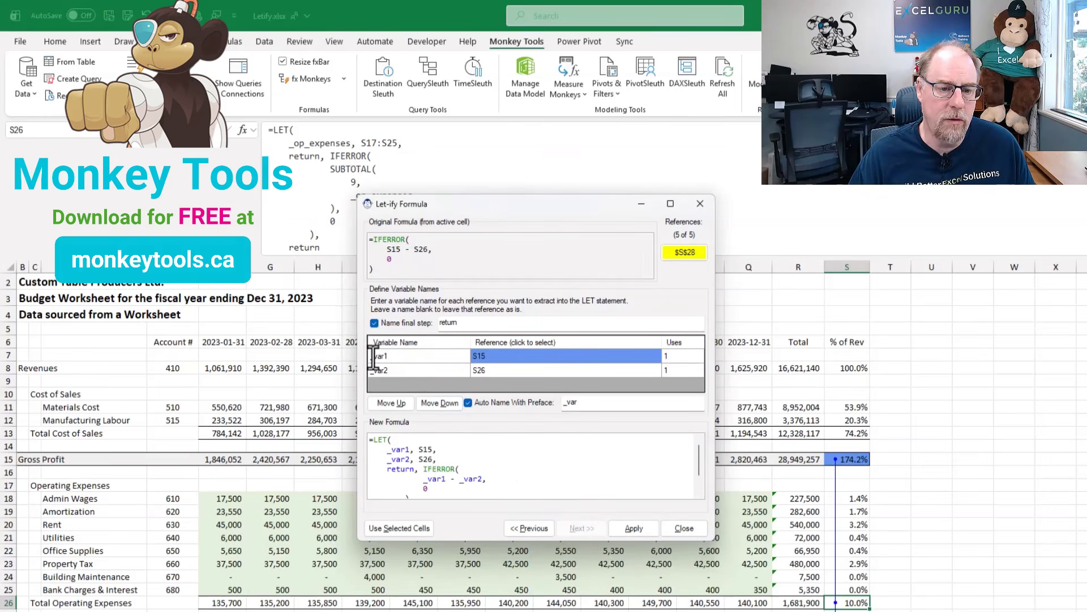
drag(374, 357, 403, 356)
text(_gross_profit)
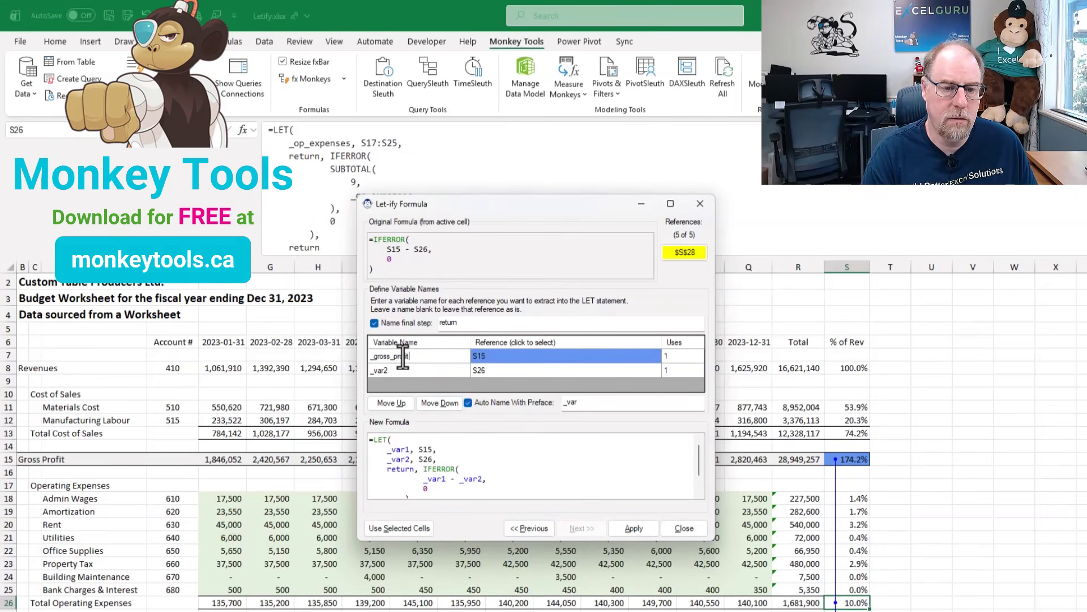
key(Return)
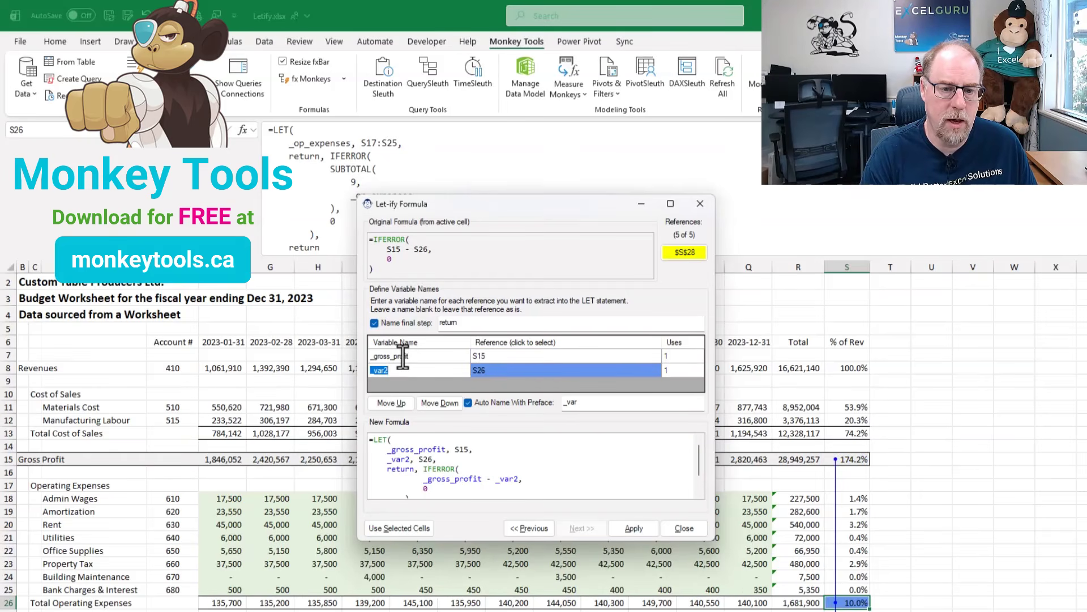
Name the S26 reference _op_expenses, apply the LET formula to S28 and review its closing lines.
drag(394, 372, 375, 372)
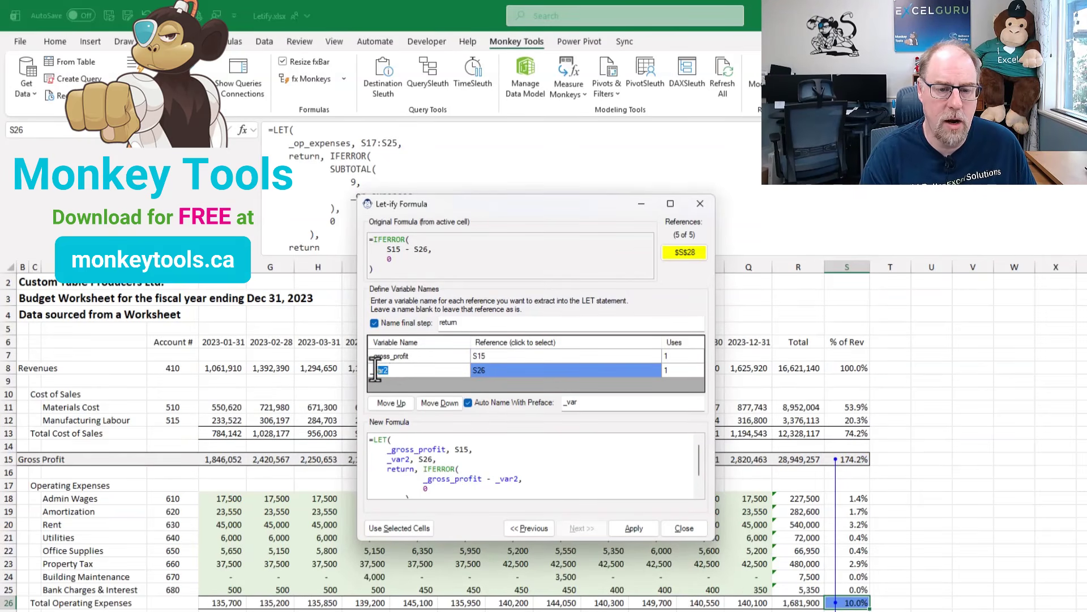
text(ope)
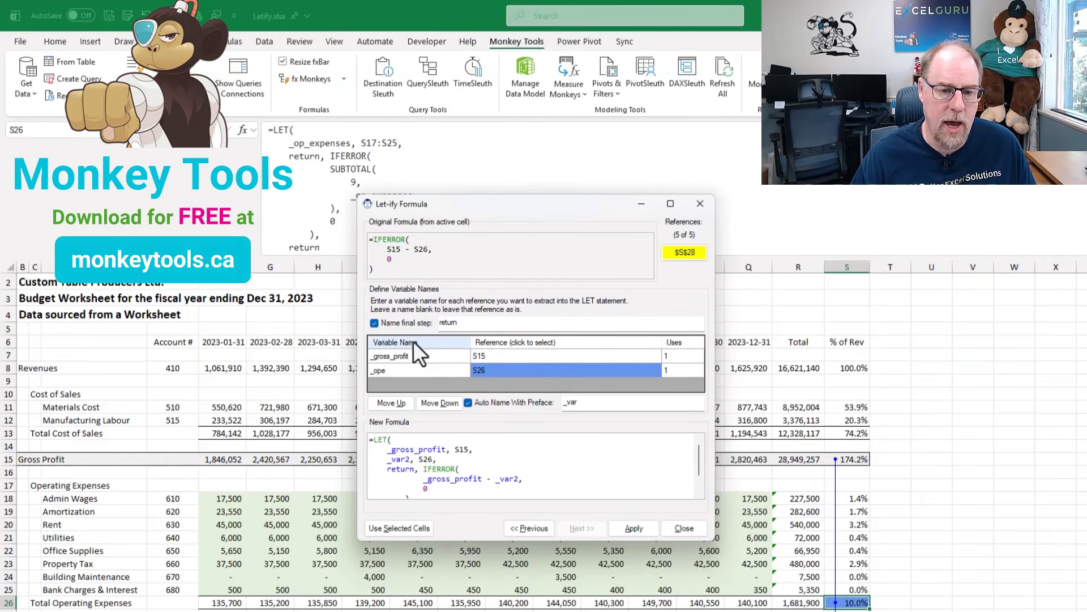
key(BackSpace)
text(_expenses)
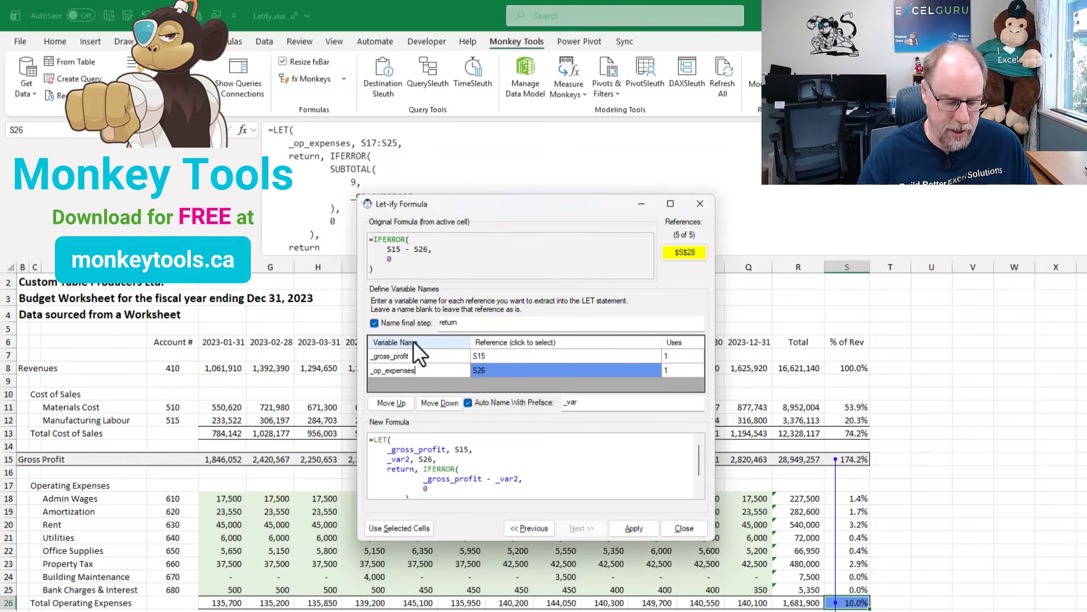
click(633, 528)
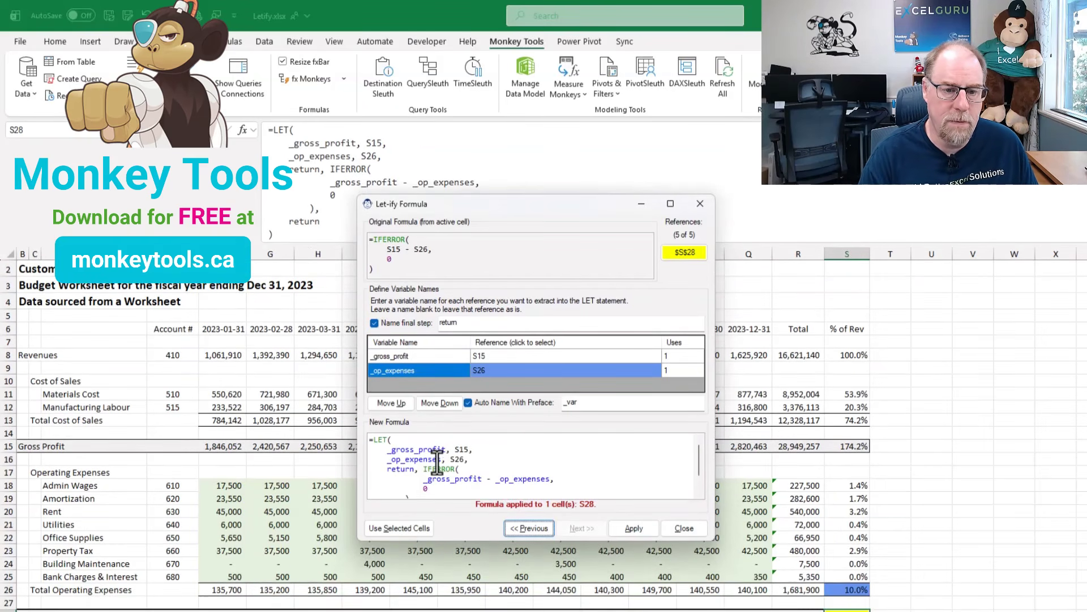
scroll(519, 459, down, 1)
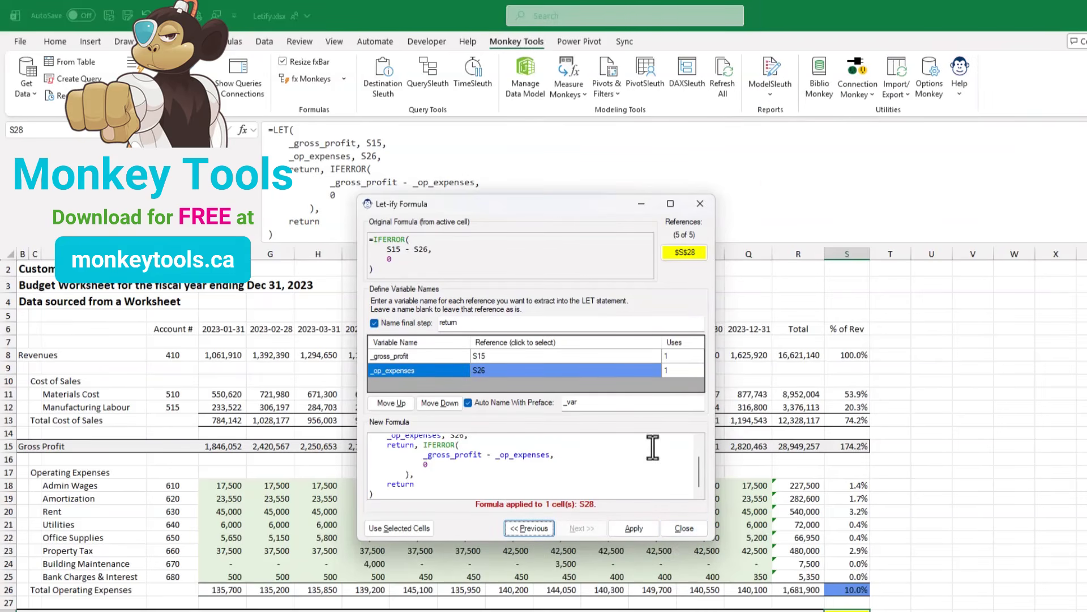
Move the Let-ify Formula dialog off the data and load the monthly Revenues cells F8:Q8 into it.
drag(563, 200, 982, 165)
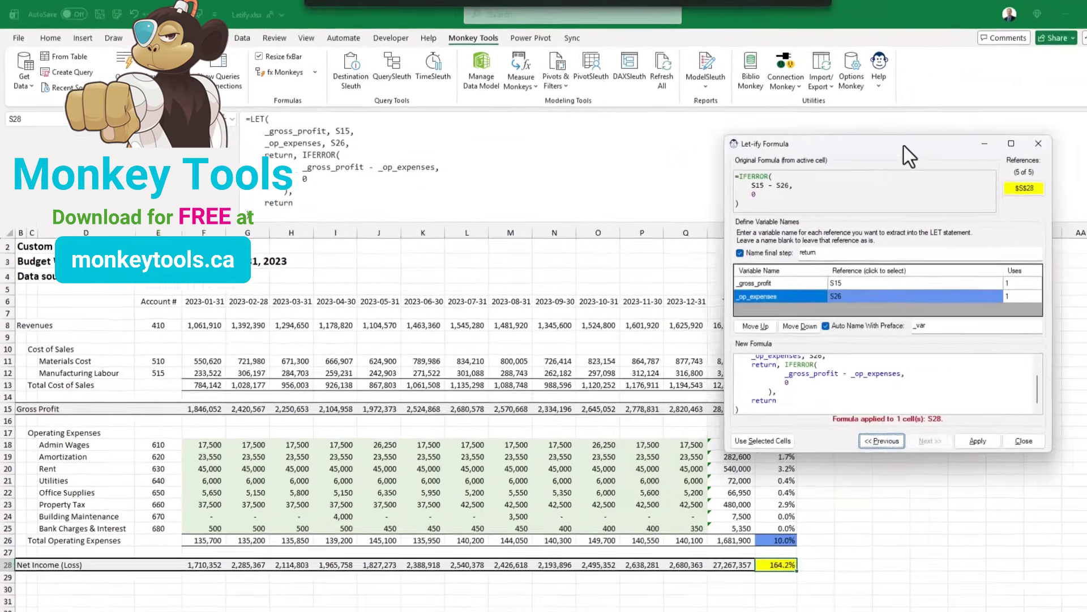
drag(186, 310, 657, 310)
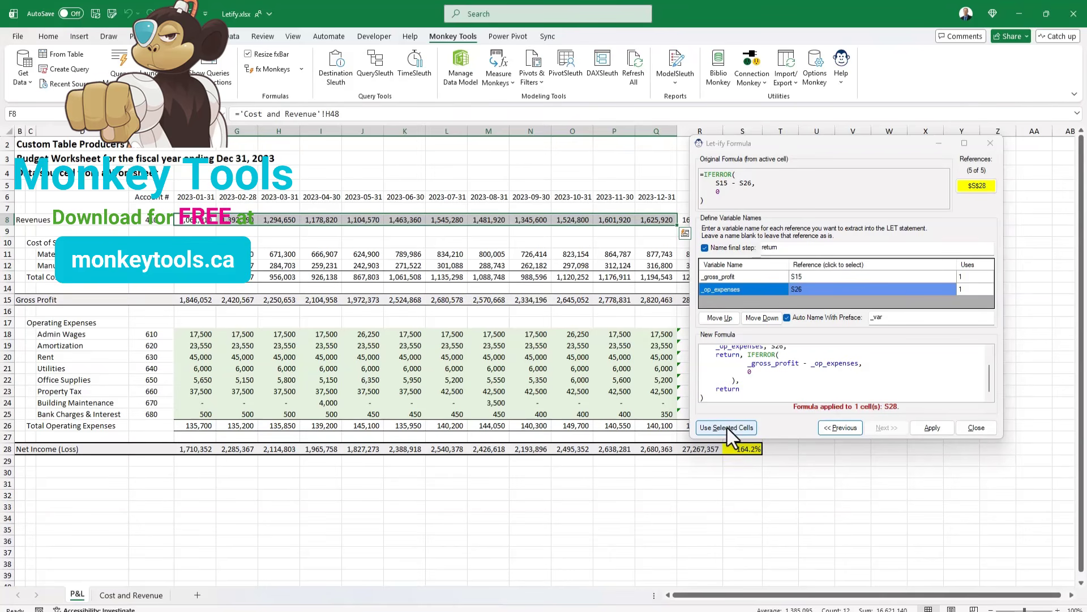
click(727, 427)
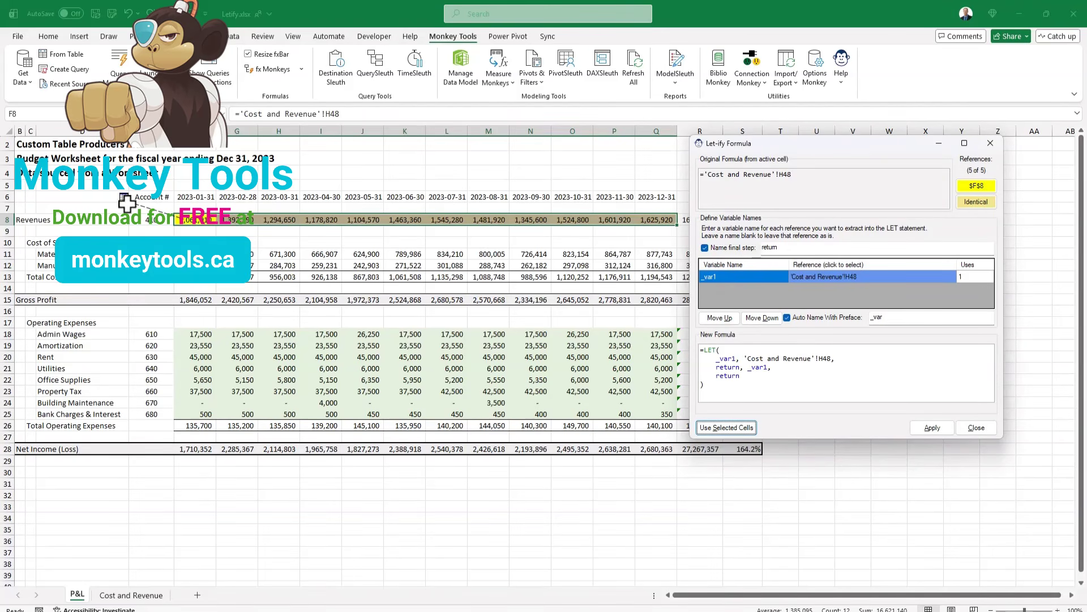
Trace the Revenues formula's reference to H48 on the Cost and Revenue sheet, examine its row, and return to F8.
click(855, 279)
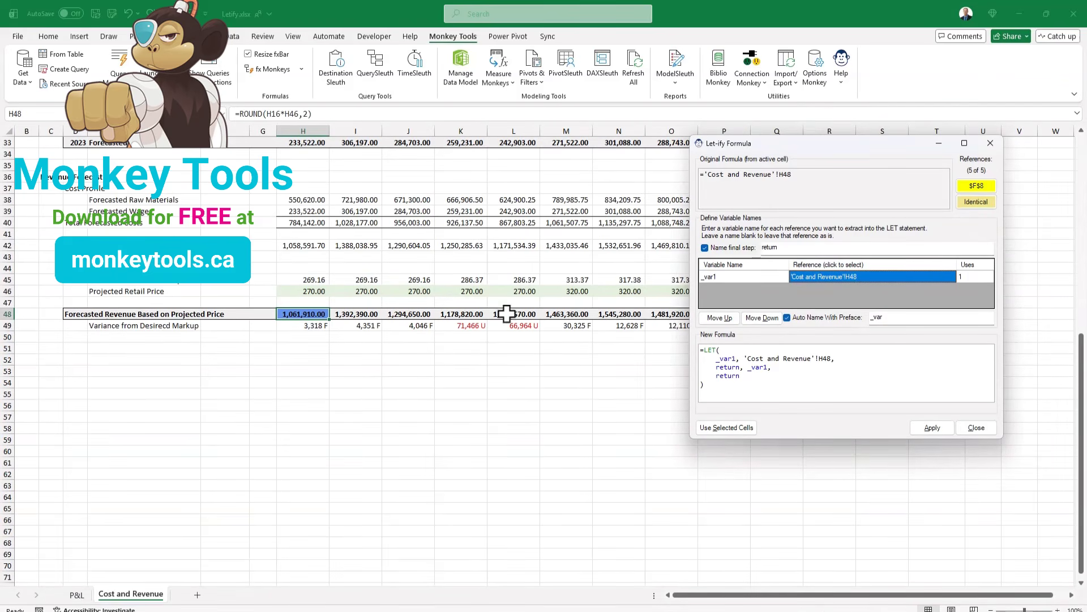
scroll(306, 329, up, 4)
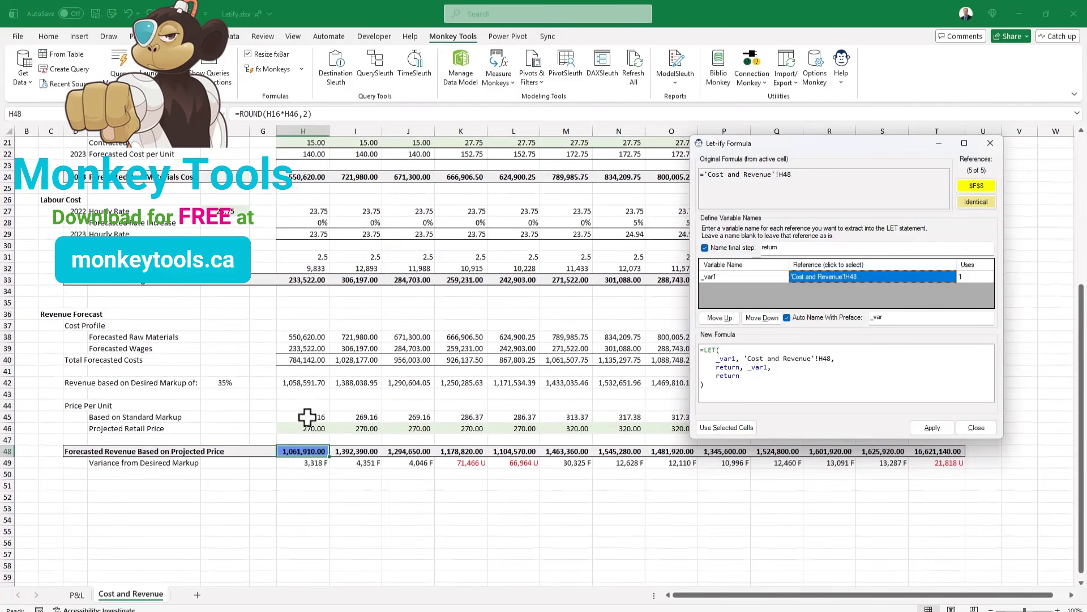
click(987, 186)
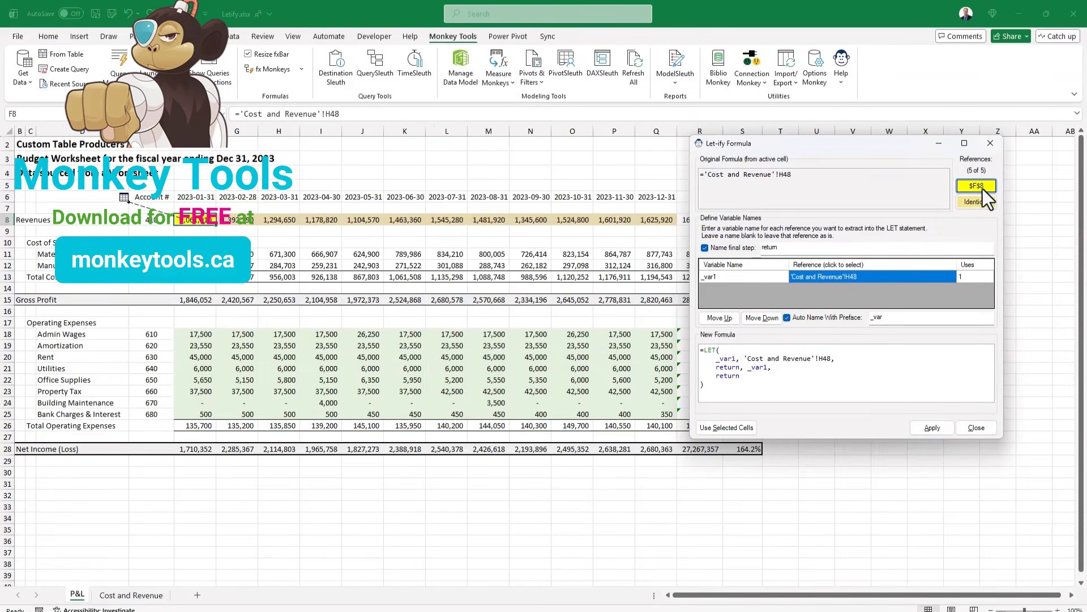
Name the 'Cost and Revenue'!H48 reference _forecast_current_month and apply the LET formula to F8:Q8.
click(724, 277)
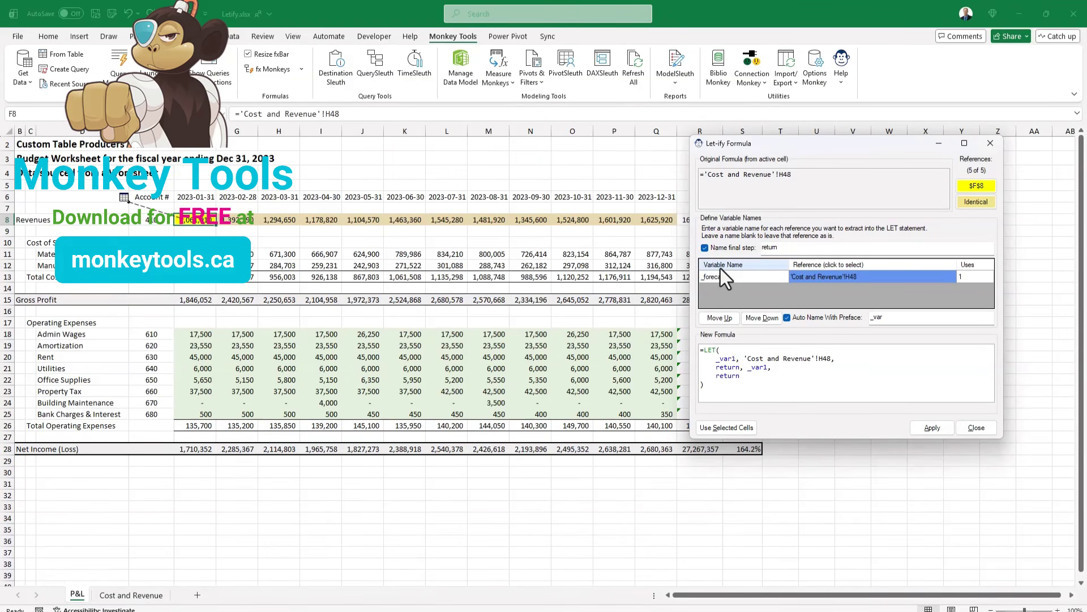
text(_forecast_current_month)
key(Tab)
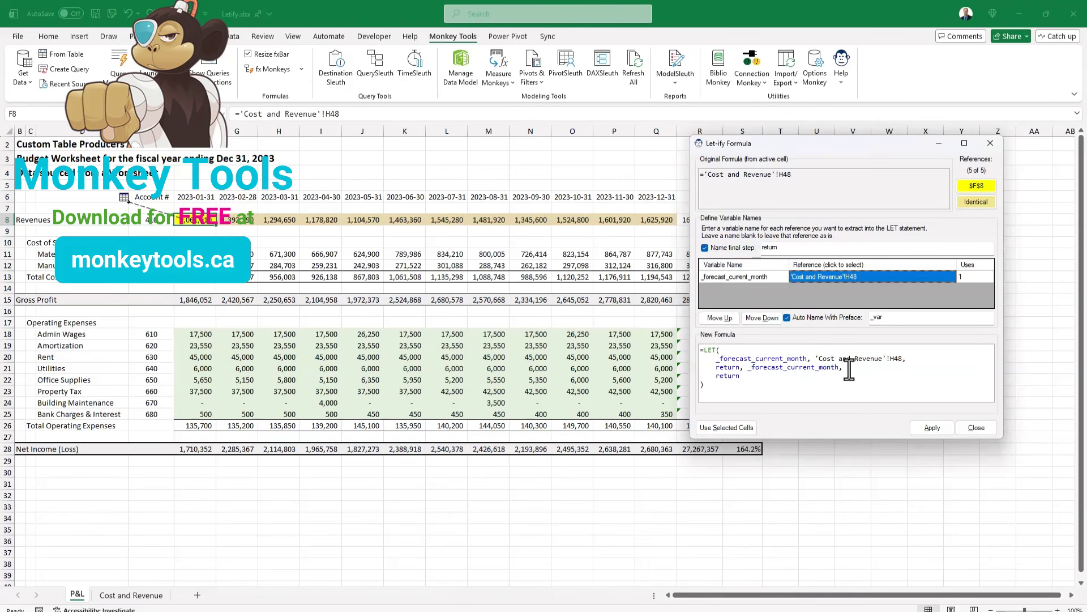
click(929, 428)
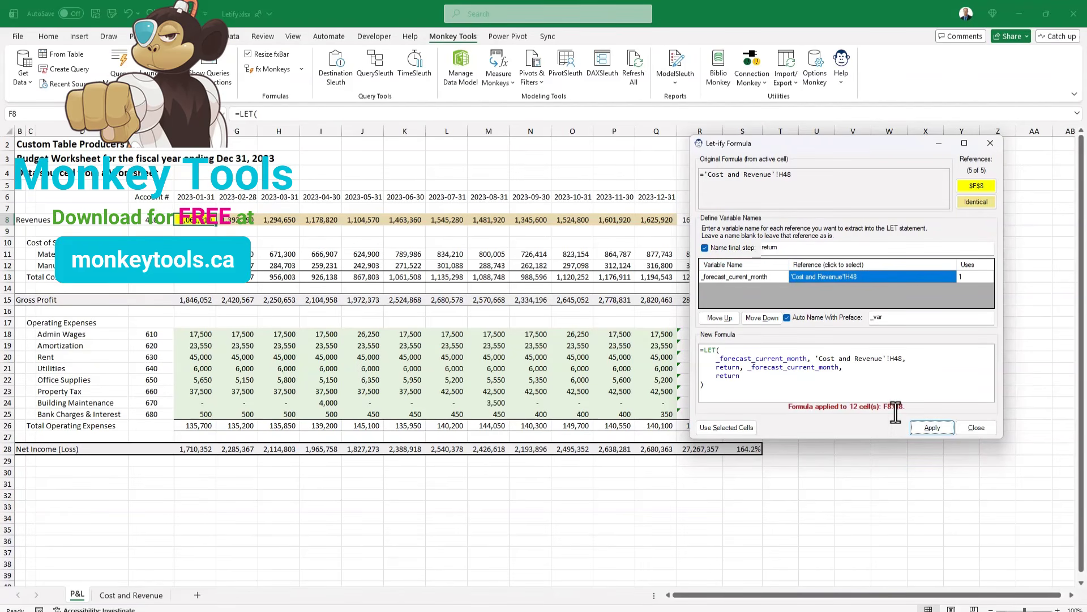